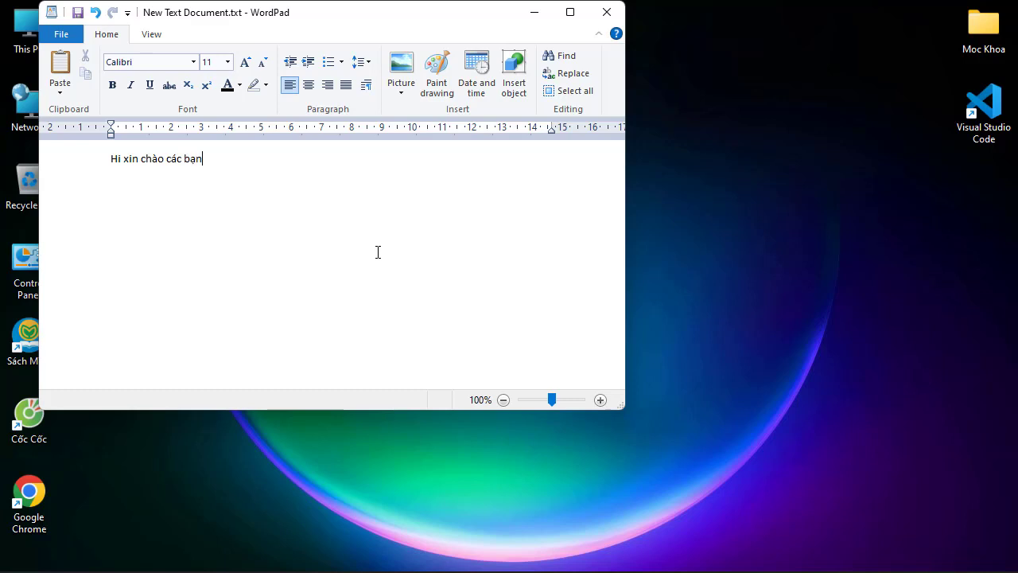
# Complete the greeting line with "đã đến với" followed by the channel name
pyautogui.write('ddax dd')
pyautogui.write('een')
pyautogui.write('s vowis Du')
pyautogui.write('y It')
pyautogui.press('BackSpace')
pyautogui.write('THoom nay')
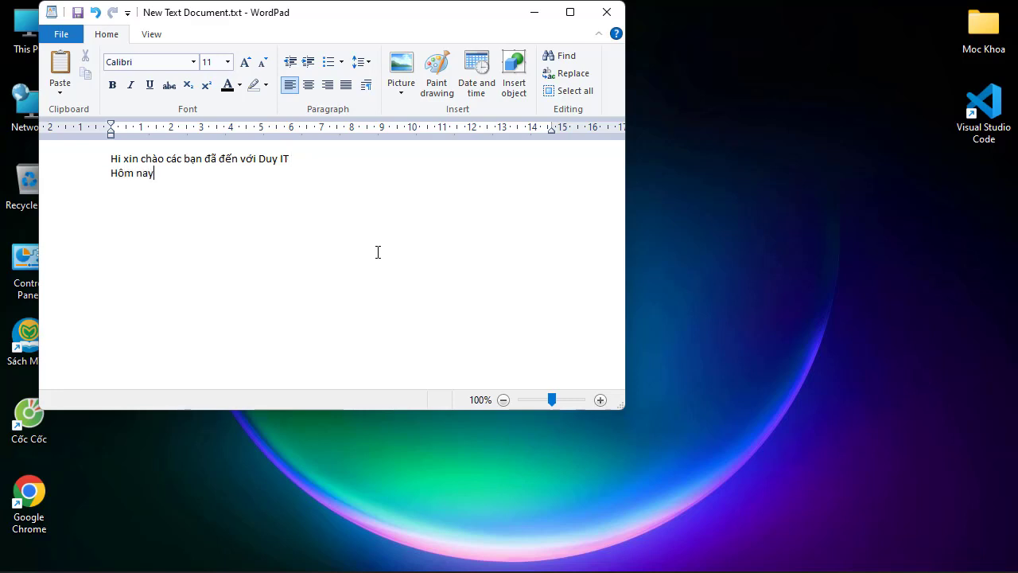
pyautogui.write(' mifnh ')
pyautogui.write('sex ')
pyautogui.write('huwowngs')
pyautogui.write('s ')
pyautogui.write('daaxn')
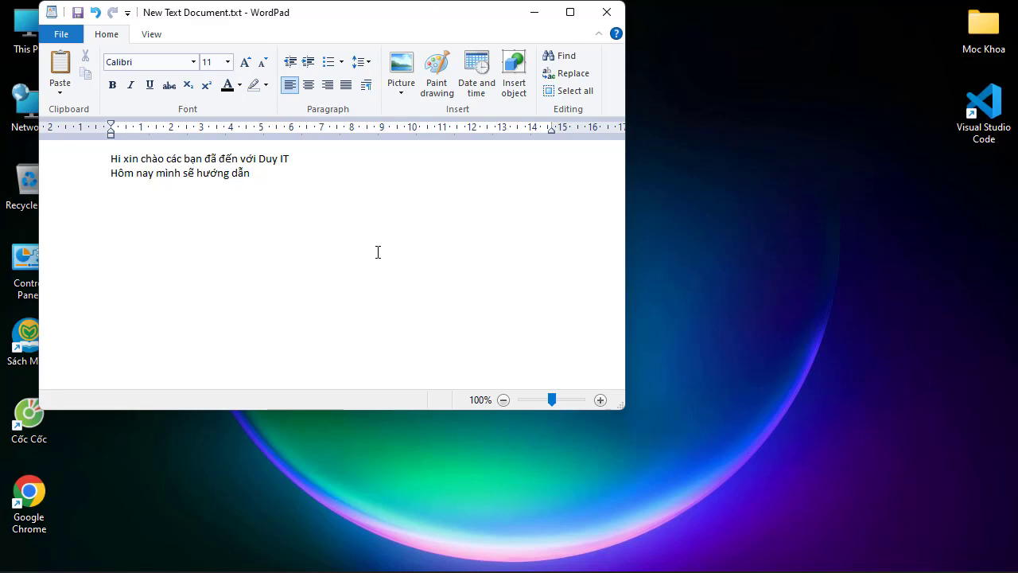
pyautogui.write(' cẫ')
# Add a second line reading "Hôm nay mình sẽ hướng dẫn các bạn cách cài đặt vs code"
pyautogui.press('BackSpace')
pyautogui.write('ác')
pyautogui.write(' bạn c')
pyautogui.write('ách c')
pyautogui.write('ài đặt')
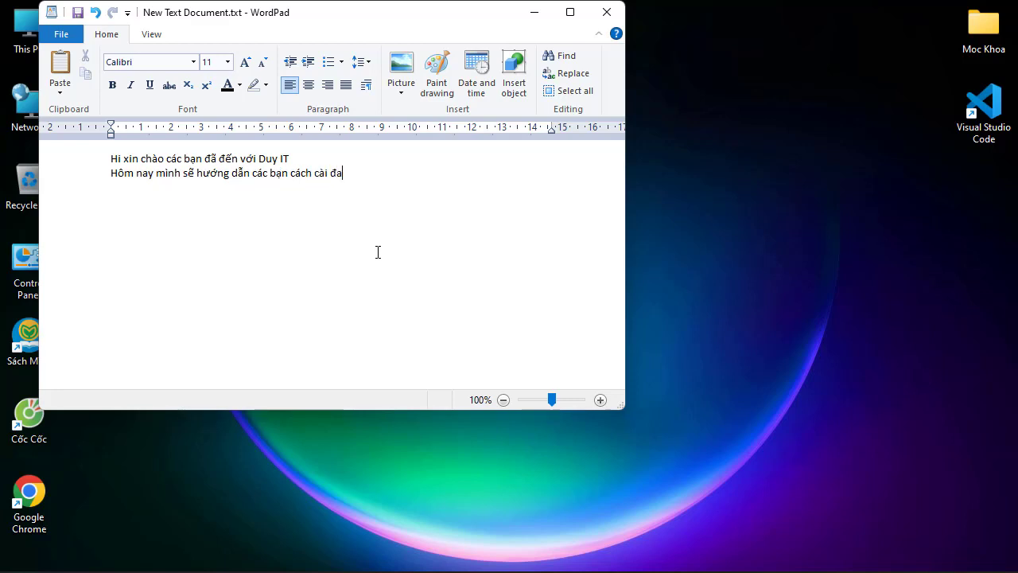
pyautogui.write(' vs code')
# Add the first instruction on a new line, reading "1.các bạn truy cập vào web"
pyautogui.write('1.')
pyautogui.write('ca')
pyautogui.press('BackSpace')
pyautogui.press('BackSpace')
pyautogui.write('cac')
pyautogui.write(' bạn ')
pyautogui.write('truy ')
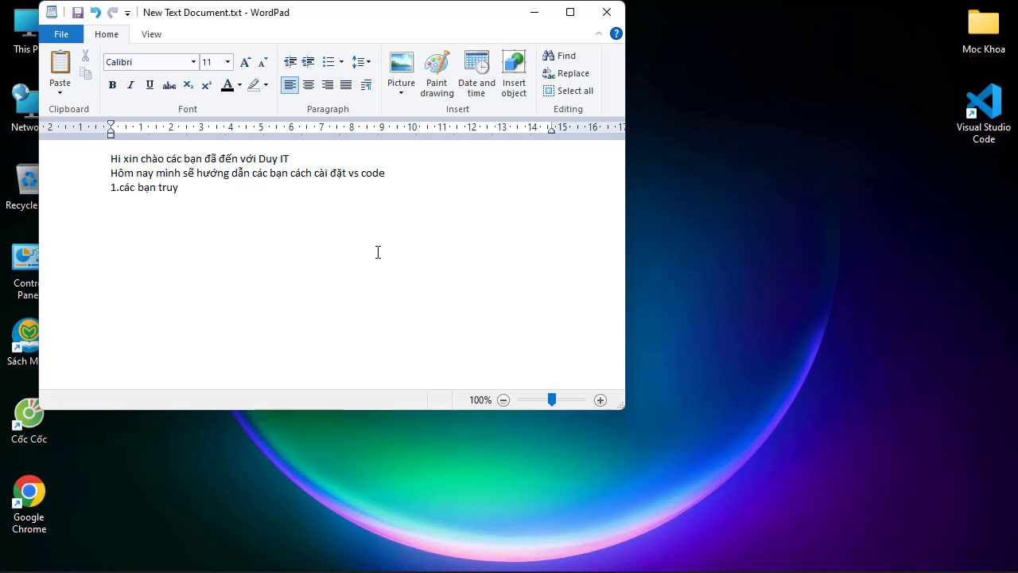
pyautogui.write('cập vao web')
pyautogui.click(427, 554)
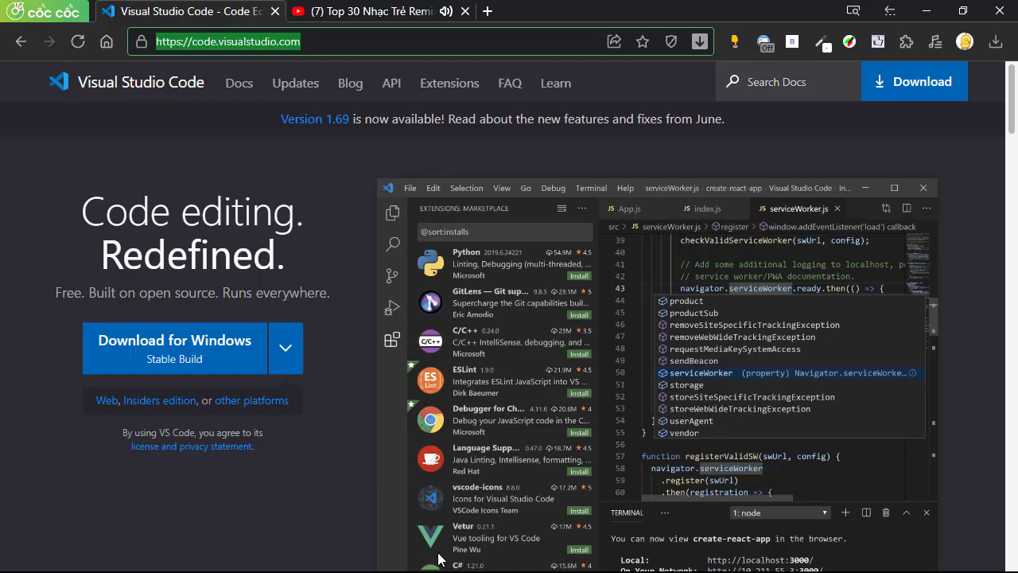
pyautogui.tripleClick(333, 46)
pyautogui.hotkey('ctrl', 'c')
pyautogui.click(927, 12)
pyautogui.write(':')
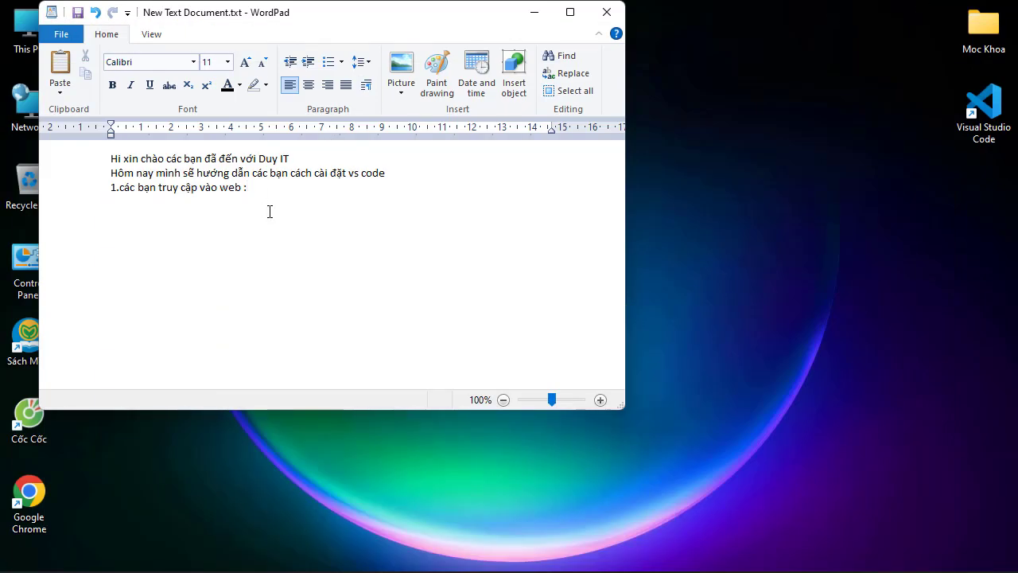
pyautogui.hotkey('ctrl', 'v')
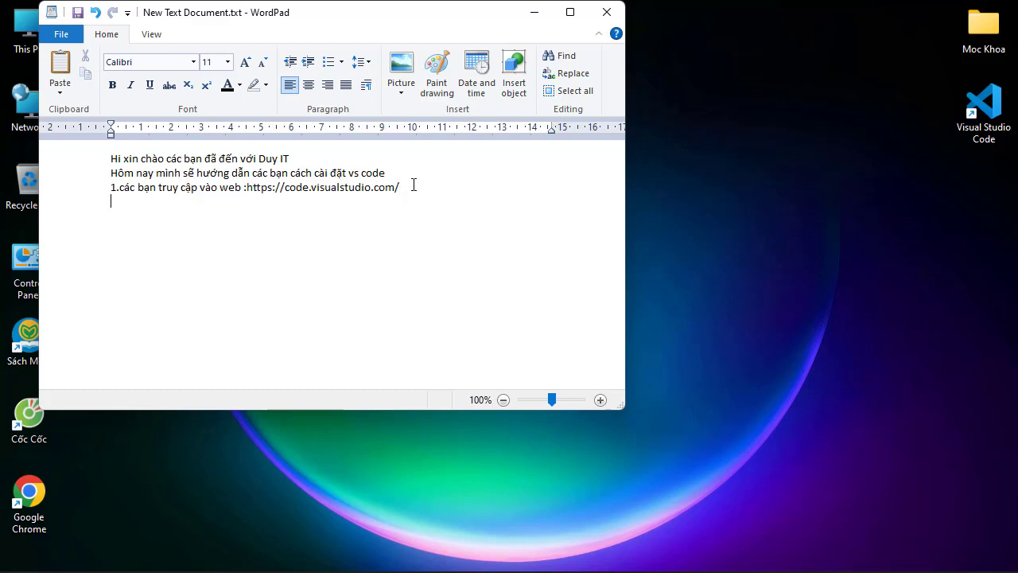
# Add the line "mình sẽ để link ở phần mô tả nha" below the web address
pyautogui.press('Return')
pyautogui.write('minh')
pyautogui.write('f ')
pyautogui.write('sex dde')
pyautogui.write('er link o')
pyautogui.write('wr pha')
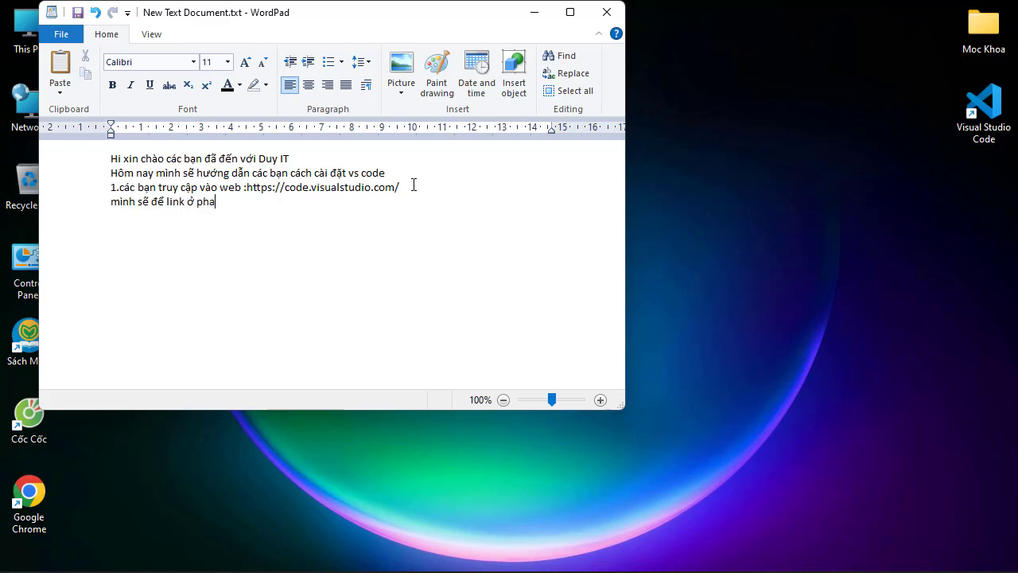
pyautogui.write('anf moo tai')
pyautogui.press('BackSpace')
pyautogui.write('r nha')
# Add the second instruction on a new line, reading "2. các bạn nhấn vào download"
pyautogui.press('Return')
pyautogui.write('2')
pyautogui.write('. c')
pyautogui.write('ac')
pyautogui.write(' bạn')
pyautogui.write(' nhấ')
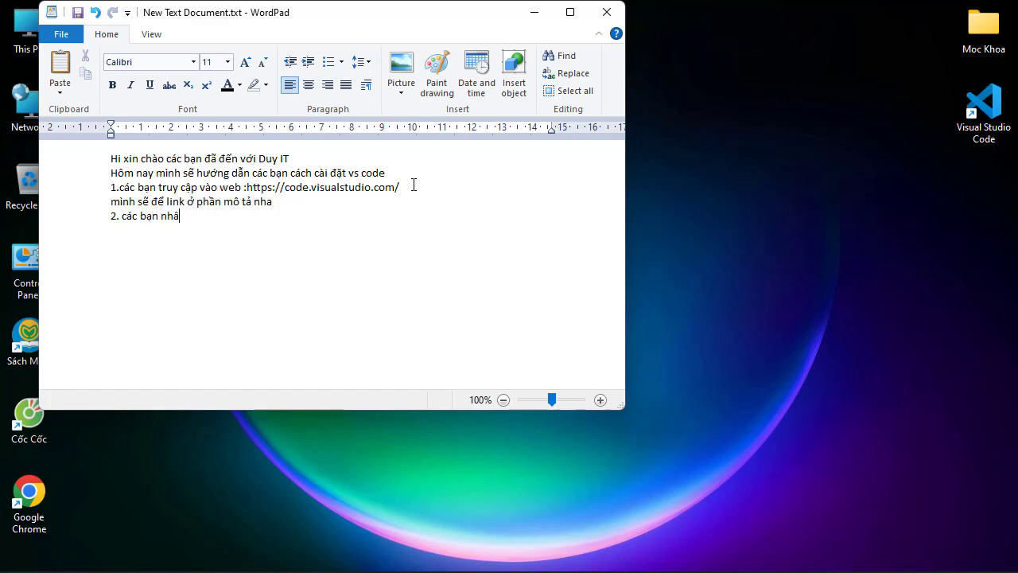
pyautogui.write('n vao')
pyautogui.write(' dow')
pyautogui.write('nload')
# Move the note window aside and open the Downloads folder in File Explorer
pyautogui.moveTo(247, 18); pyautogui.dragTo(621, 61)
pyautogui.click(24, 22)
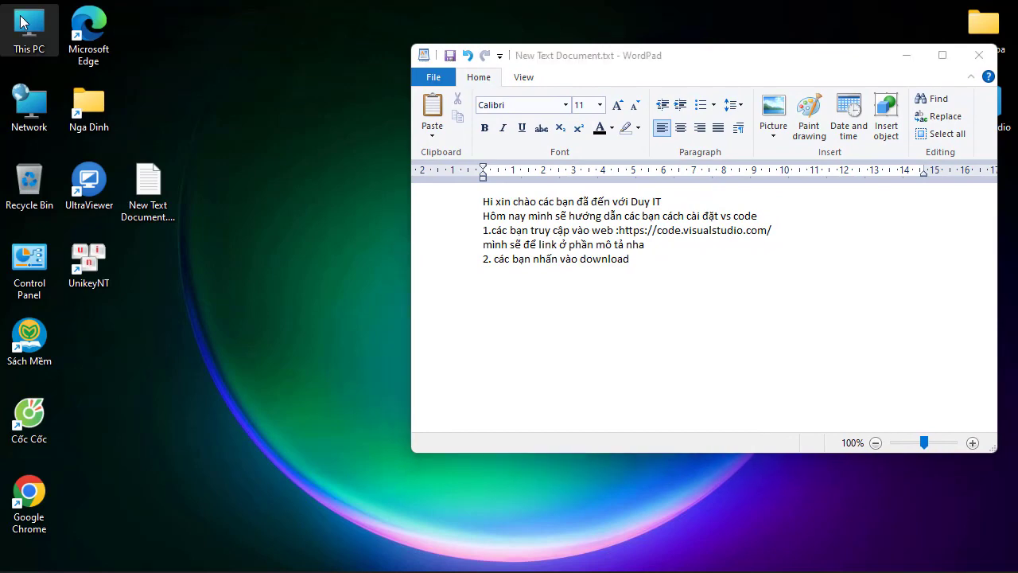
pyautogui.doubleClick(24, 23)
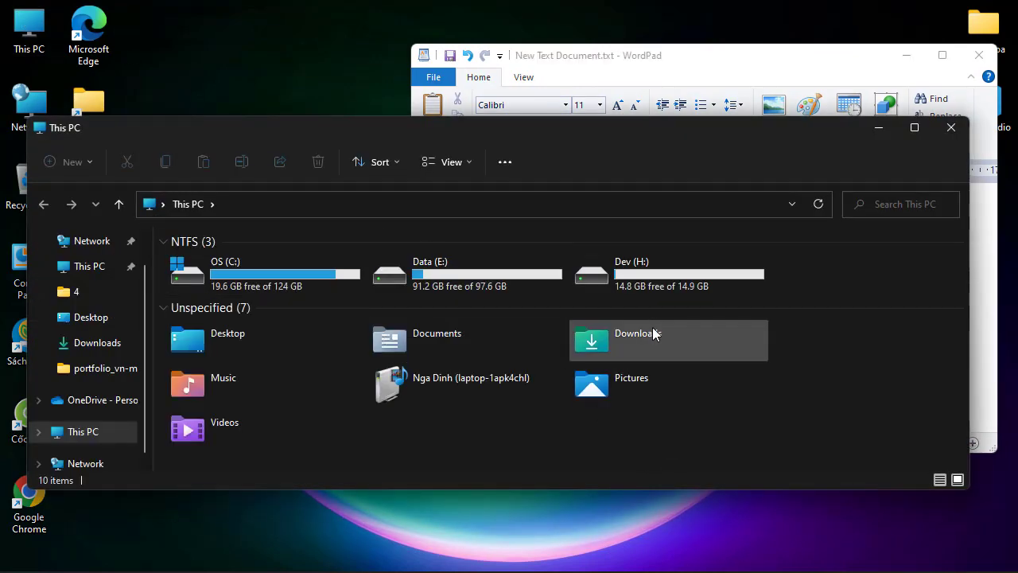
pyautogui.doubleClick(654, 343)
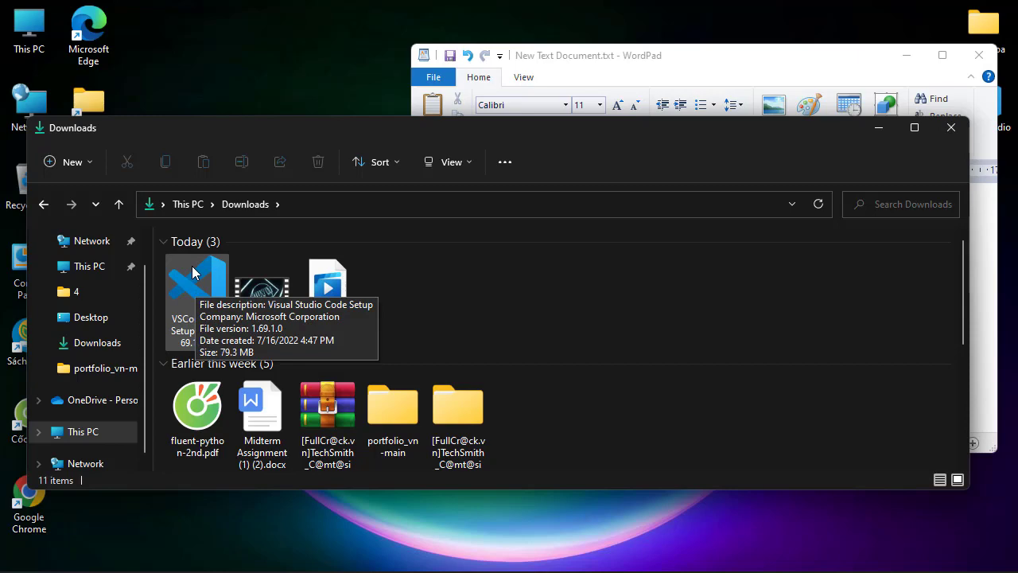
# Launch VSCodeUserSetup-x64-1.69.1.exe, move its setup window aside and close the Downloads folder
pyautogui.click(192, 273)
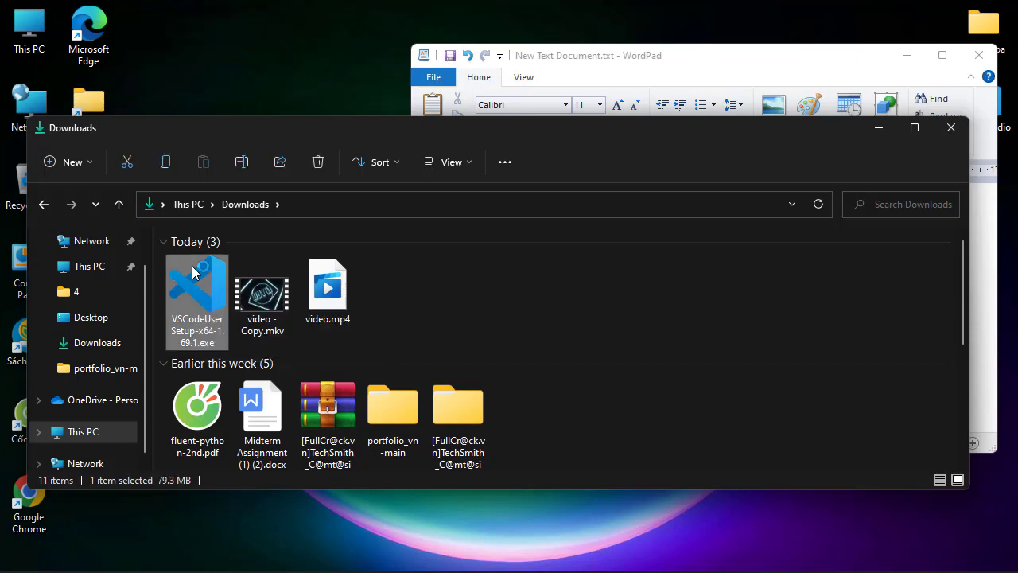
pyautogui.doubleClick(193, 273)
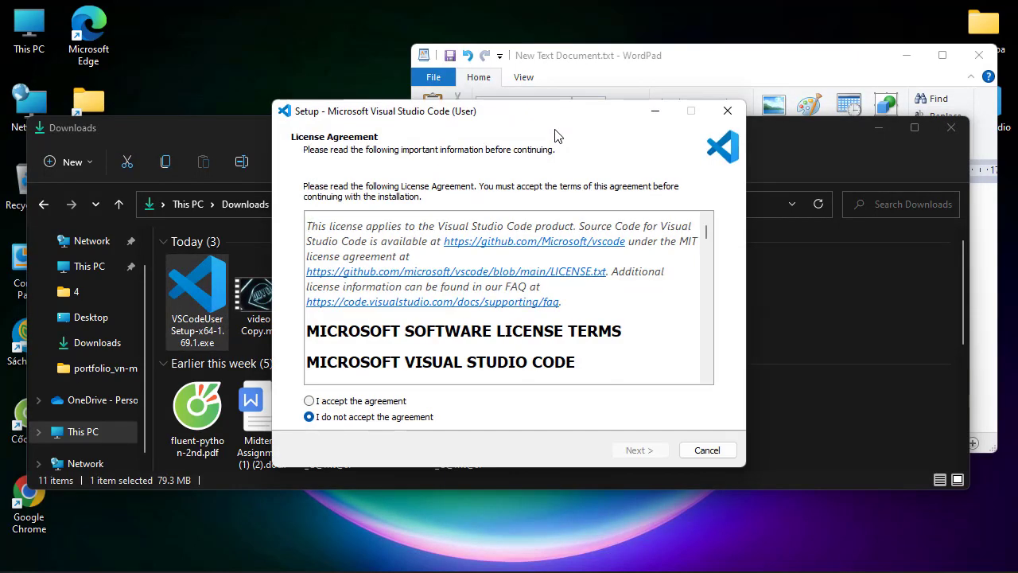
pyautogui.moveTo(511, 118); pyautogui.dragTo(294, 105)
pyautogui.click(951, 127)
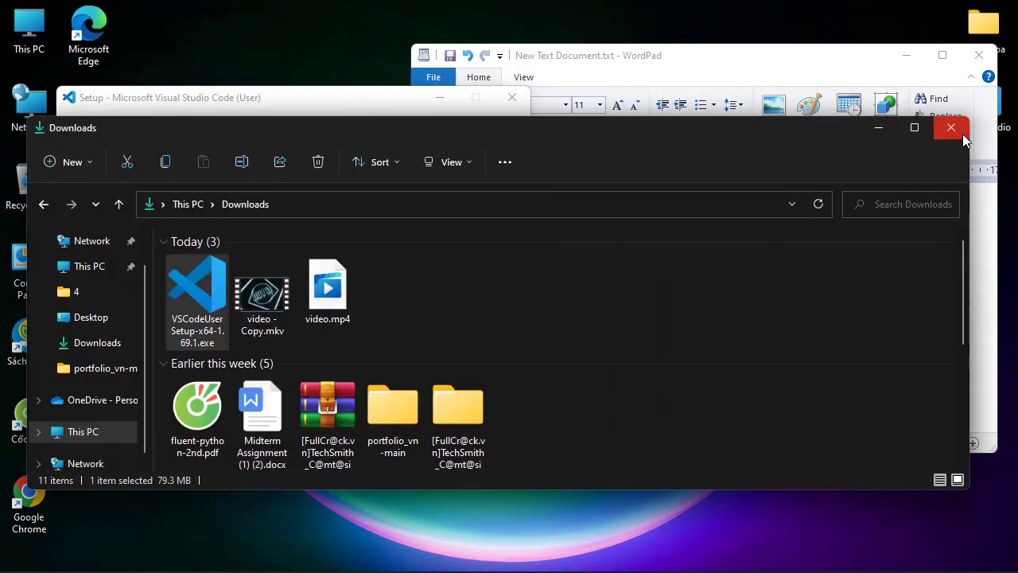
# Return to the WordPad note and add the line "mình đã tải sẵn rồi nên mình không tải nữa" under instruction 2
pyautogui.click(648, 272)
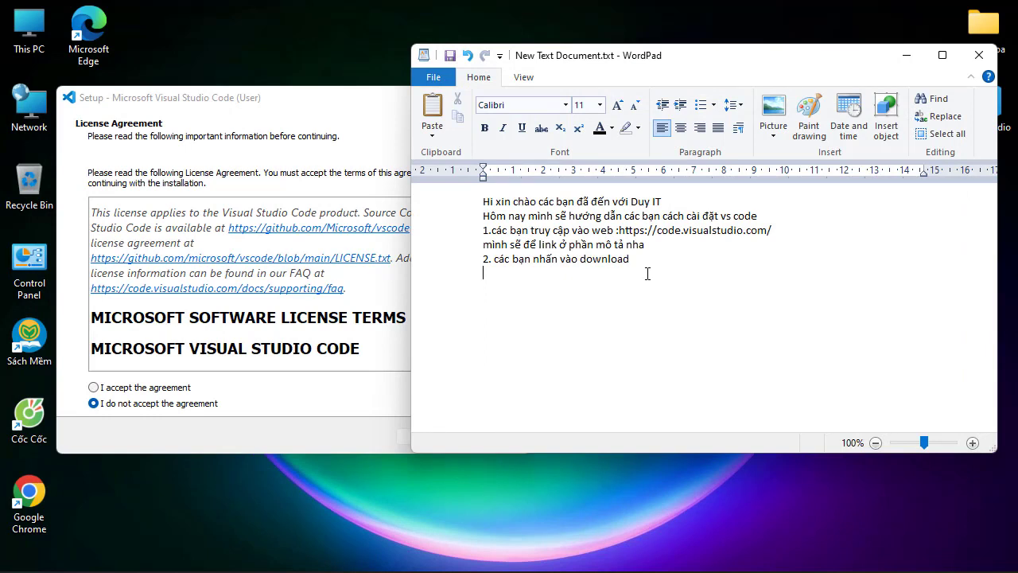
pyautogui.write('minh')
pyautogui.write(' đã ')
pyautogui.write('tải săn')
pyautogui.write(' rồi')
pyautogui.scroll(2, 711, 260)
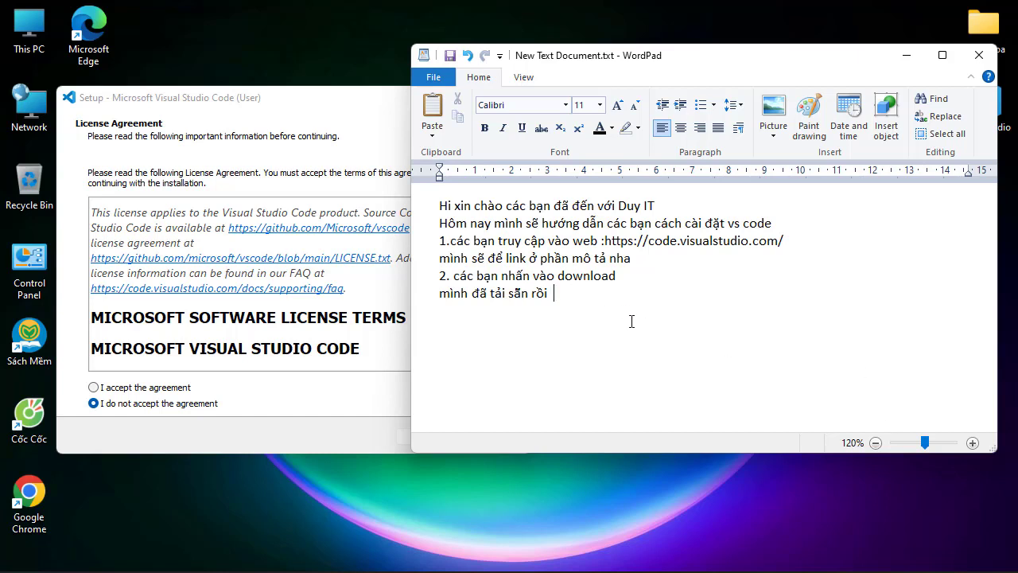
pyautogui.write('n')
pyautogui.press('BackSpace')
pyautogui.write('nên ')
pyautogui.write('mình kho')
pyautogui.write('ong ')
pyautogui.write('tải n')
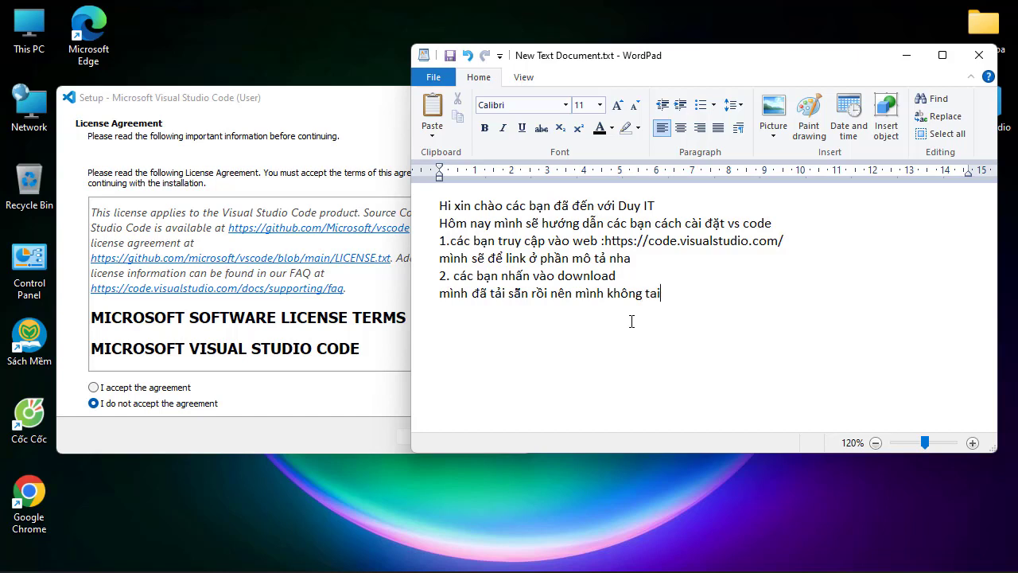
pyautogui.write('ưa')
# Add the third instruction on a new line, reading "3. các bạn nhấn vào I accept agreement nha"
pyautogui.write('3')
pyautogui.write('.')
pyautogui.write(' các ')
pyautogui.write('bạn nhân')
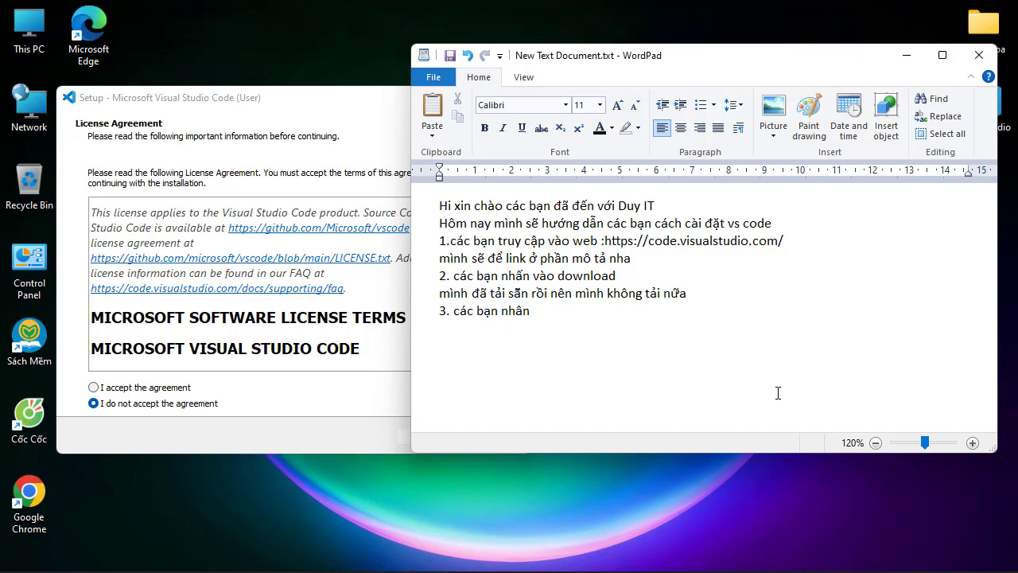
pyautogui.write('s ')
pyautogui.write('vào ')
pyautogui.write('I acce')
pyautogui.write('pt')
pyautogui.write(' agree')
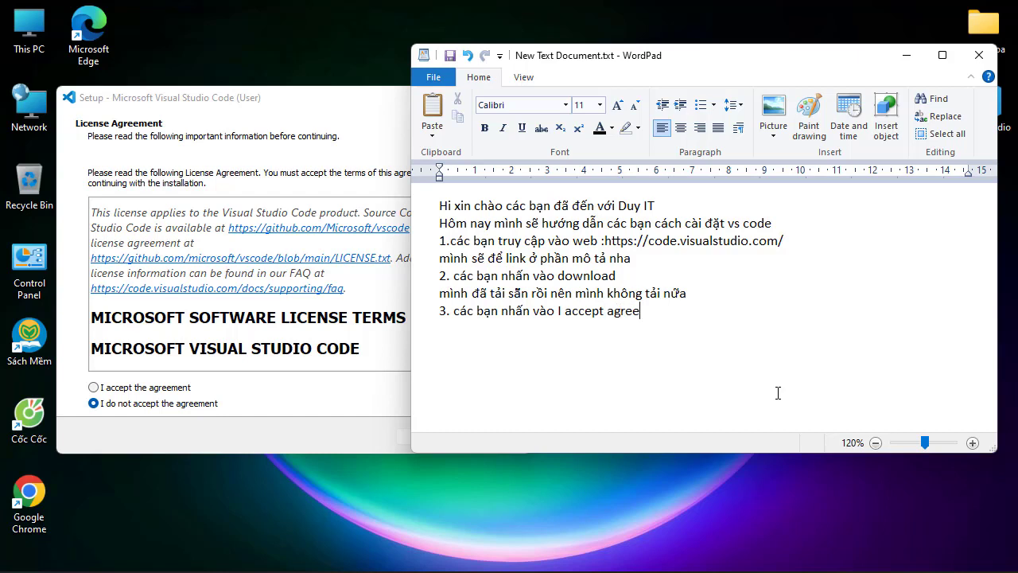
pyautogui.write('ment')
pyautogui.write('a')
# Add the fourth instruction on a new line, reading "4.các bạn nhấn next"
pyautogui.press('Return')
pyautogui.write('4.các ba')
pyautogui.press('BackSpace')
pyautogui.write('ạn nhân')
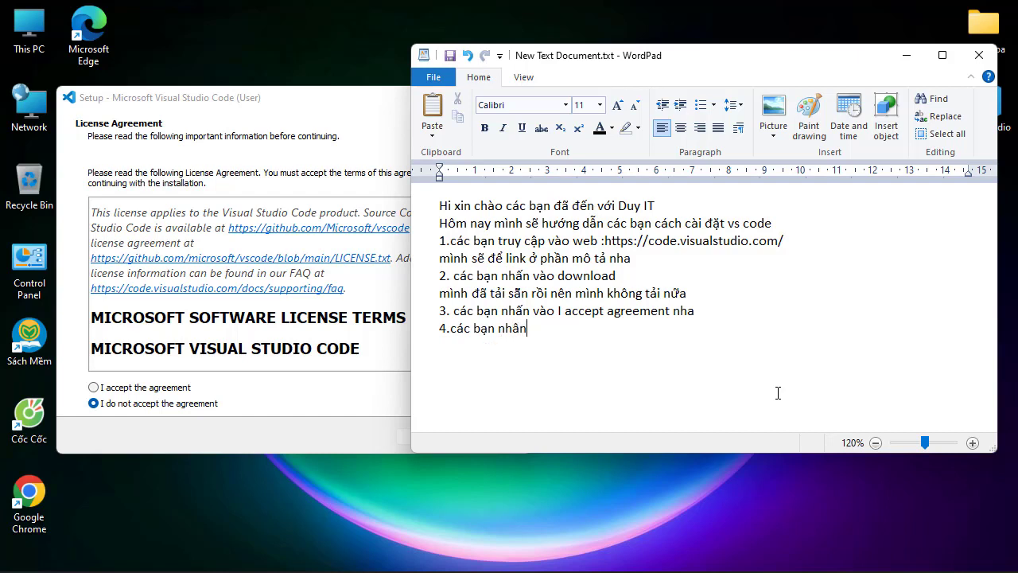
pyautogui.write(' next')
# Accept the license agreement in the Visual Studio Code setup and continue to Select Additional Tasks
pyautogui.moveTo(269, 104); pyautogui.dragTo(307, 90)
pyautogui.click(173, 374)
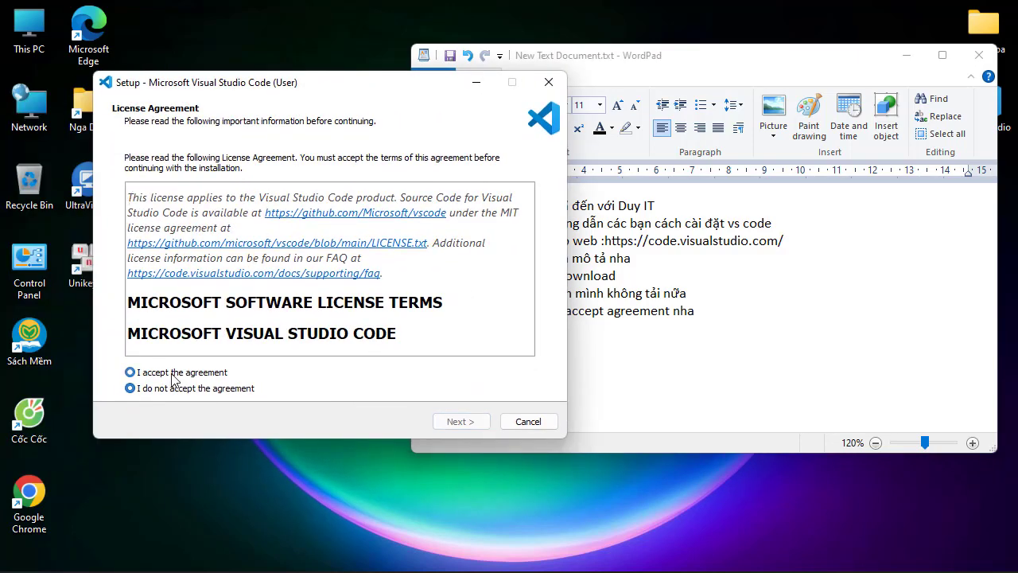
pyautogui.click(463, 422)
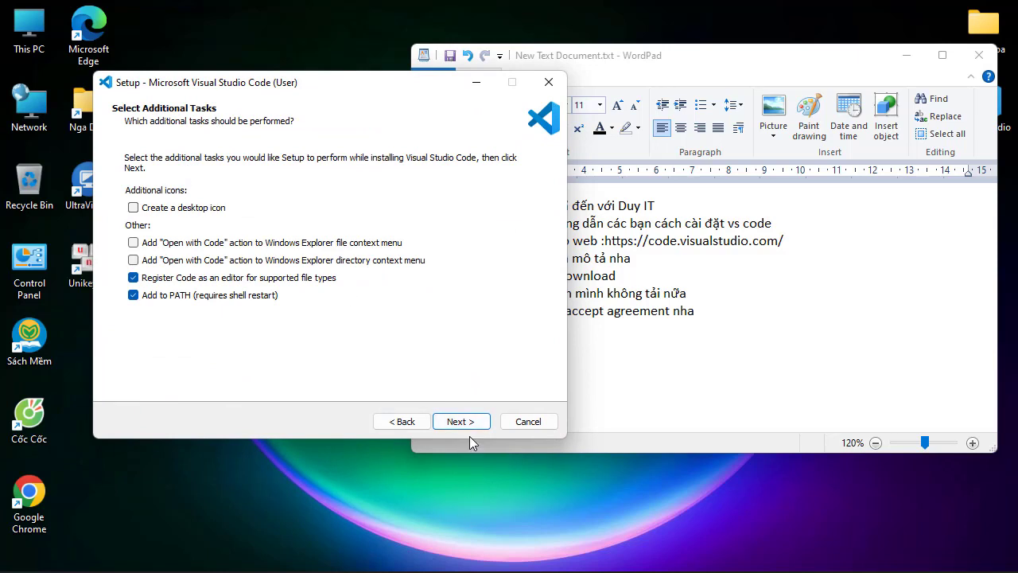
# Add the fifth instruction to the note, reading "5.các bạn muốn để icon ra desk cũng đc"
pyautogui.click(631, 372)
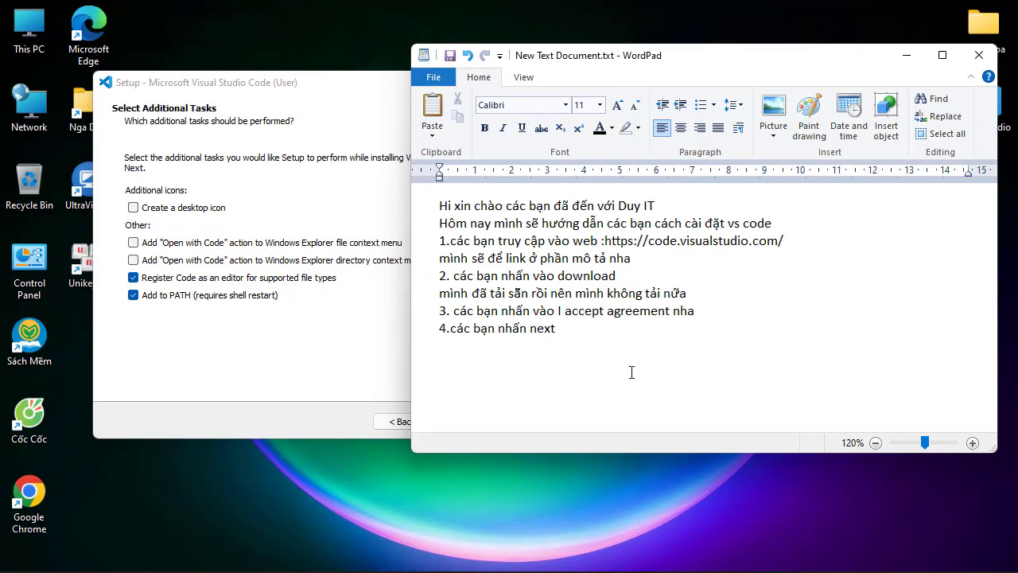
pyautogui.press('Return')
pyautogui.write('5')
pyautogui.write('.các ba')
pyautogui.write('ạn ')
pyautogui.write('mi')
pyautogui.write('uốn ')
pyautogui.write('để')
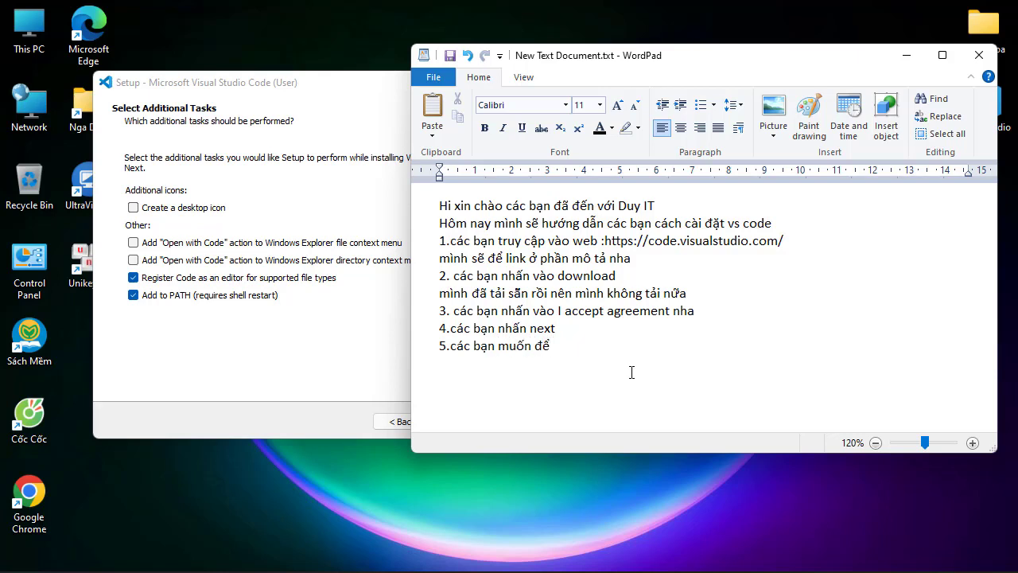
pyautogui.write(' icon ra desk cũng đ cungx đc')
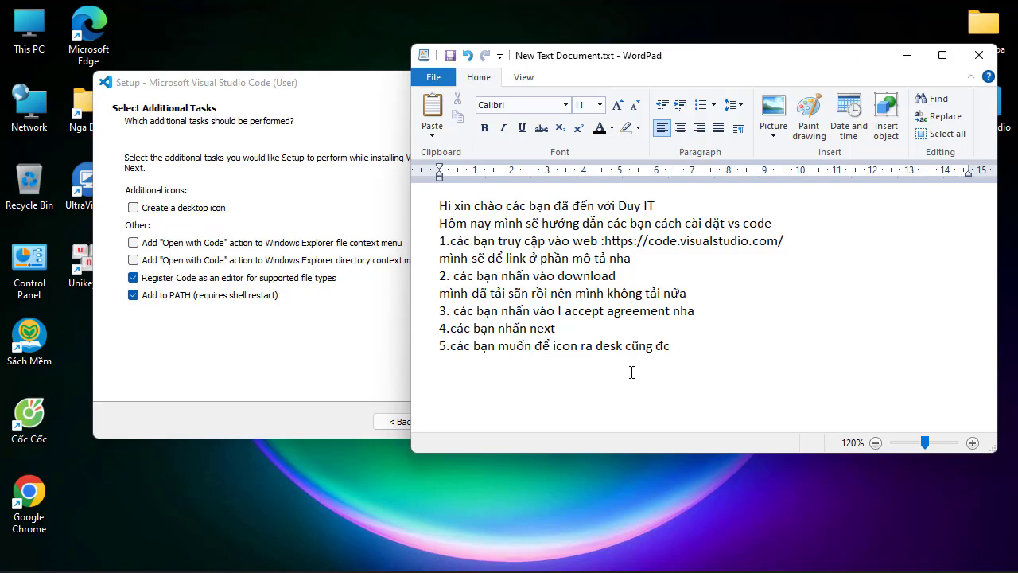
pyautogui.write('6')
pyautogui.write('.cac')
pyautogui.write('s banj nha')
pyautogui.write('asn ne')
pyautogui.write('xt')
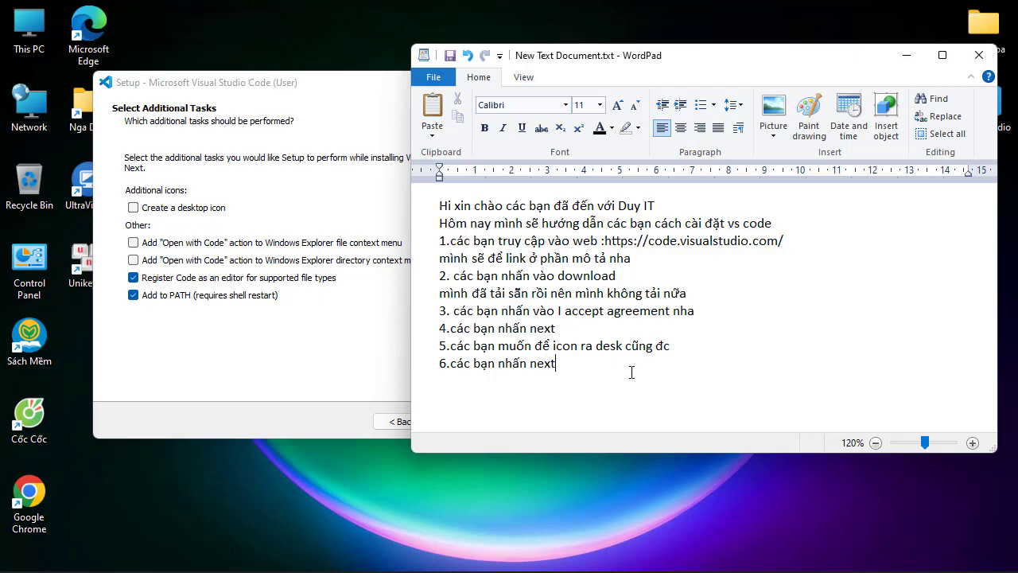
# Add the line "6.các bạn nhấn next" and advance the setup to Ready to Install with the default tasks
pyautogui.click(373, 391)
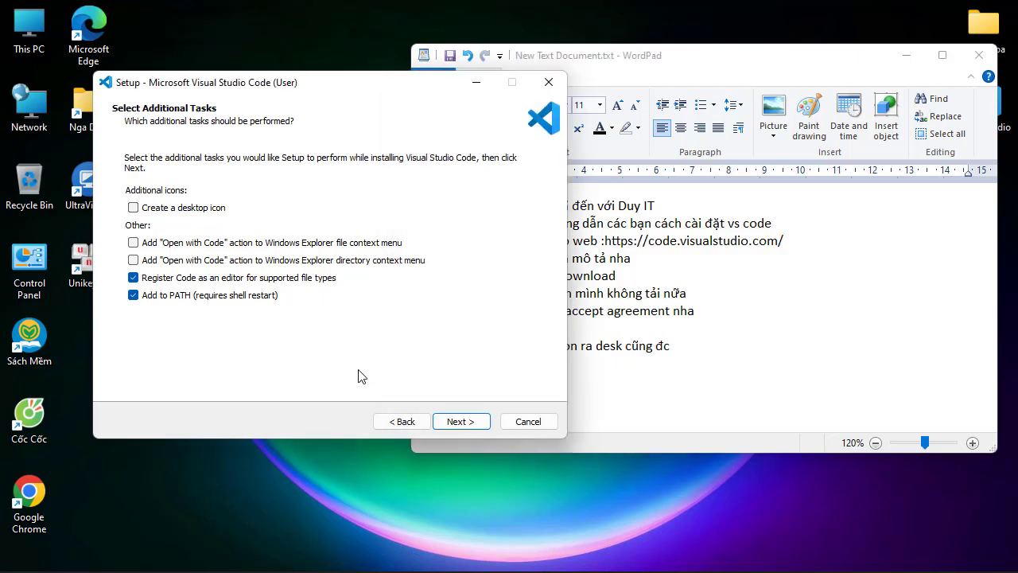
pyautogui.click(470, 424)
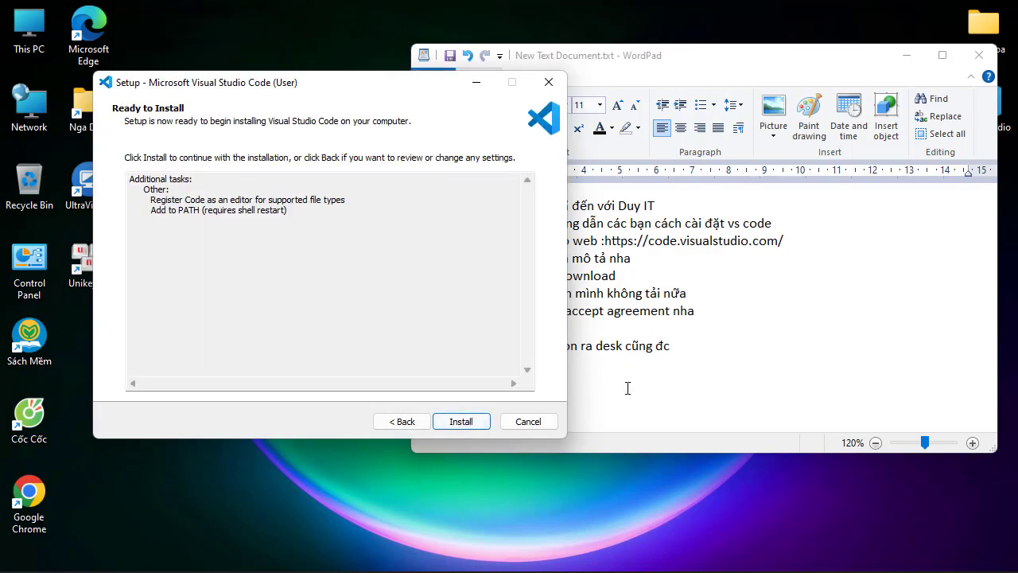
# Add the seventh instruction to the note, reading "7.các bạn nhấn install"
pyautogui.click(661, 390)
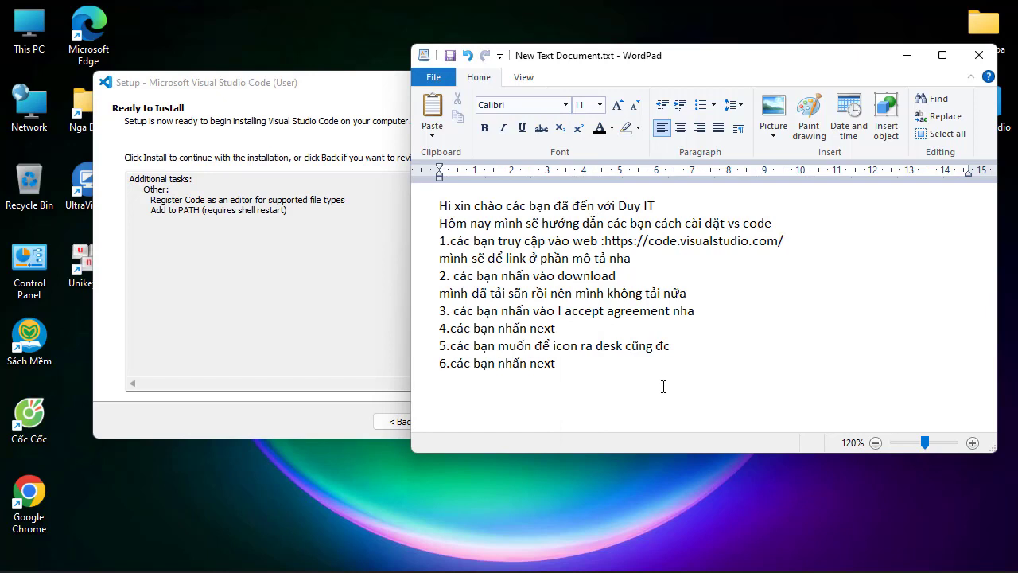
pyautogui.write('7')
pyautogui.write('.cac')
pyautogui.write(' bạn nhẫn')
pyautogui.press('BackSpace')
pyautogui.write('sn install')
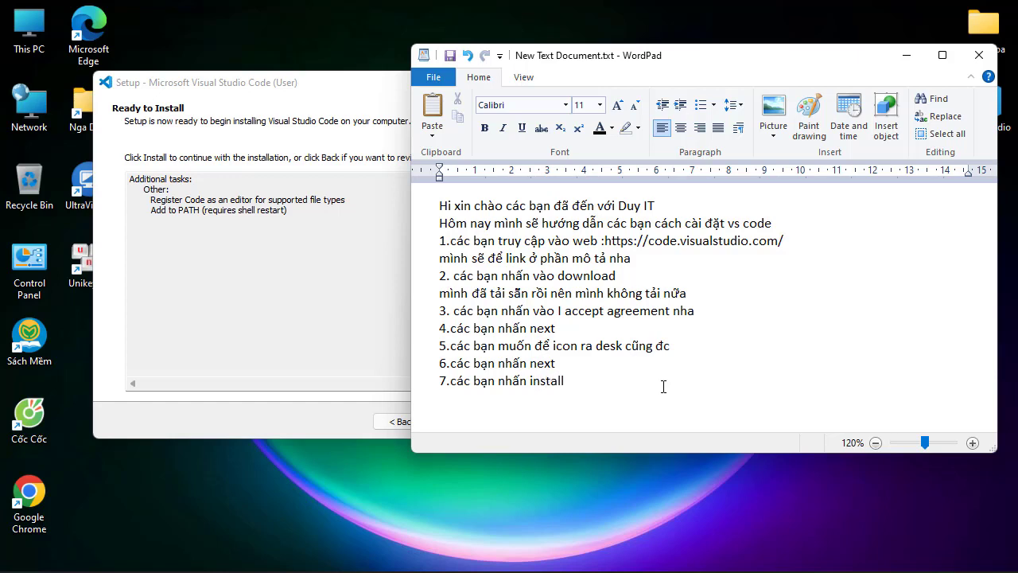
# Add the closing line "do mình đã cài đặt rồi nên mình không nhấn nữa" and bring the setup window to the front
pyautogui.press('Return')
pyautogui.write('do minh')
pyautogui.write('f ddax ')
pyautogui.write('caif d')
pyautogui.write('dawjt ')
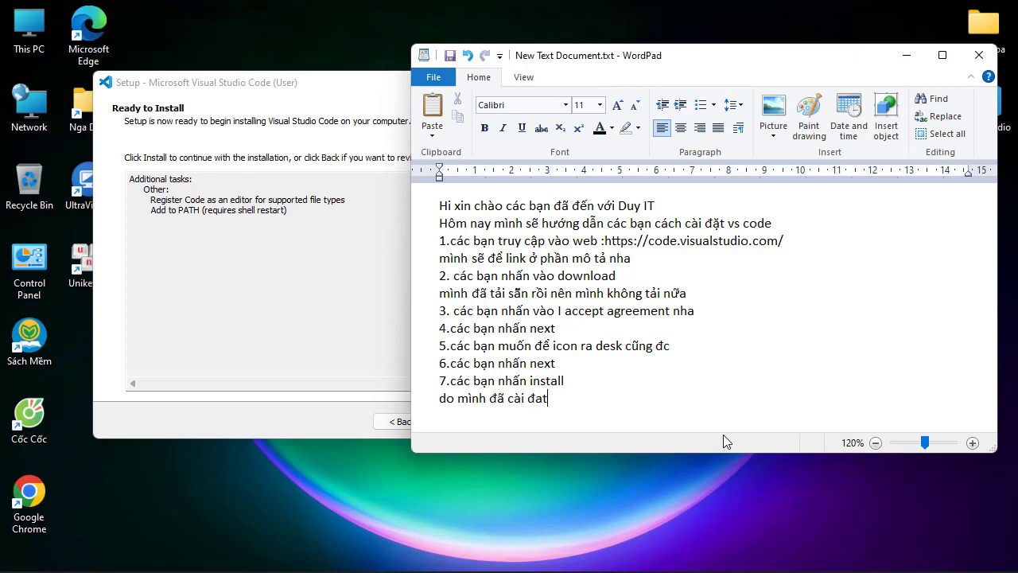
pyautogui.write('rooif nee')
pyautogui.write('n minh')
pyautogui.write('f khoong')
pyautogui.write(' nha')
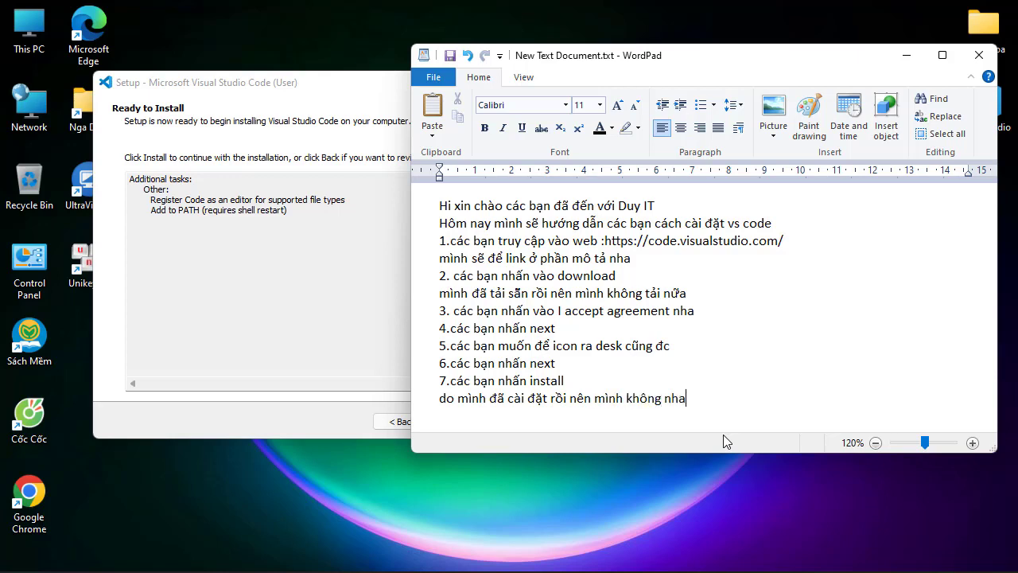
pyautogui.write('ans nuwax')
pyautogui.click(335, 114)
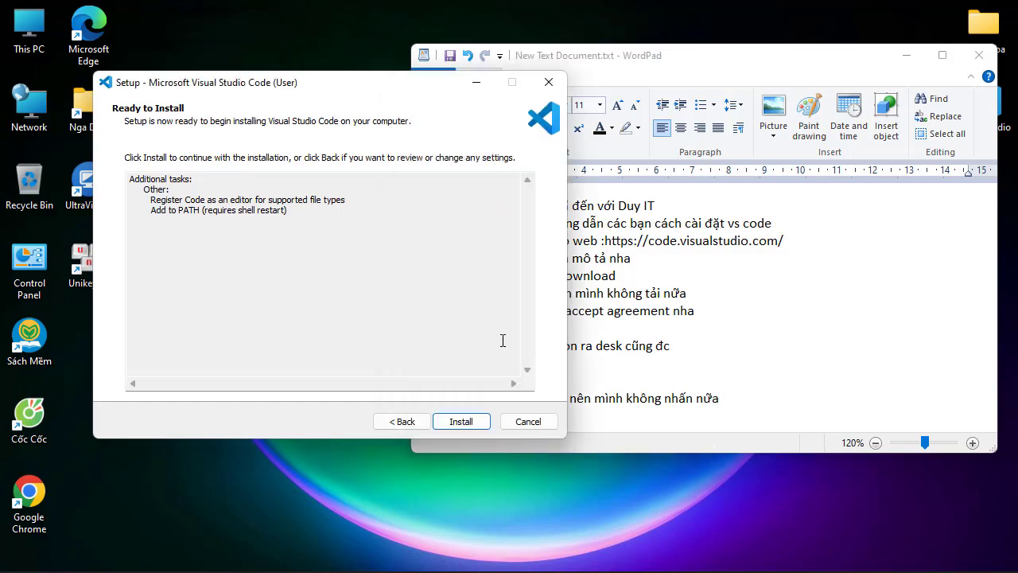
# Exit the Visual Studio Code setup without installing and move the note window to the middle of the desktop
pyautogui.click(535, 426)
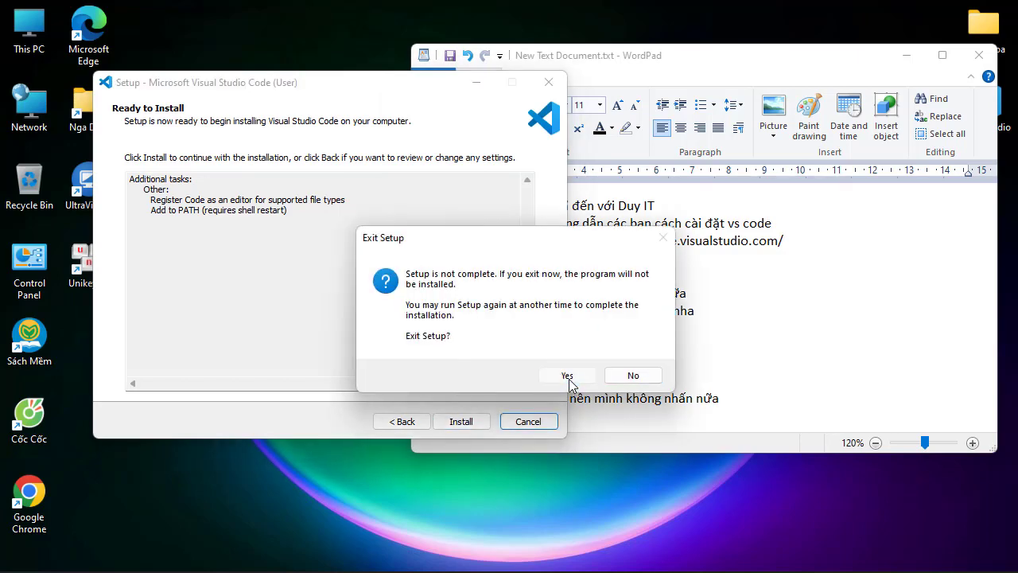
pyautogui.click(567, 374)
pyautogui.moveTo(864, 58); pyautogui.dragTo(677, 102)
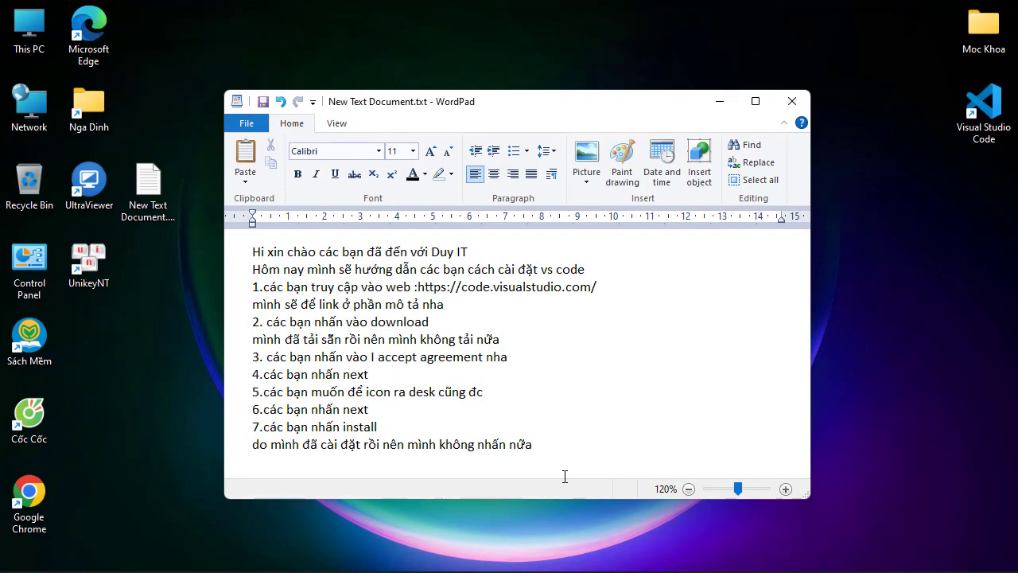
# Add the line "khi làm xong nó sẽ có như thế này" at the end of the note
pyautogui.press('Return')
pyautogui.write('khi la')
pyautogui.write('mf ')
pyautogui.write('xong n')
pyautogui.write('os ')
pyautogui.write('sex cos n')
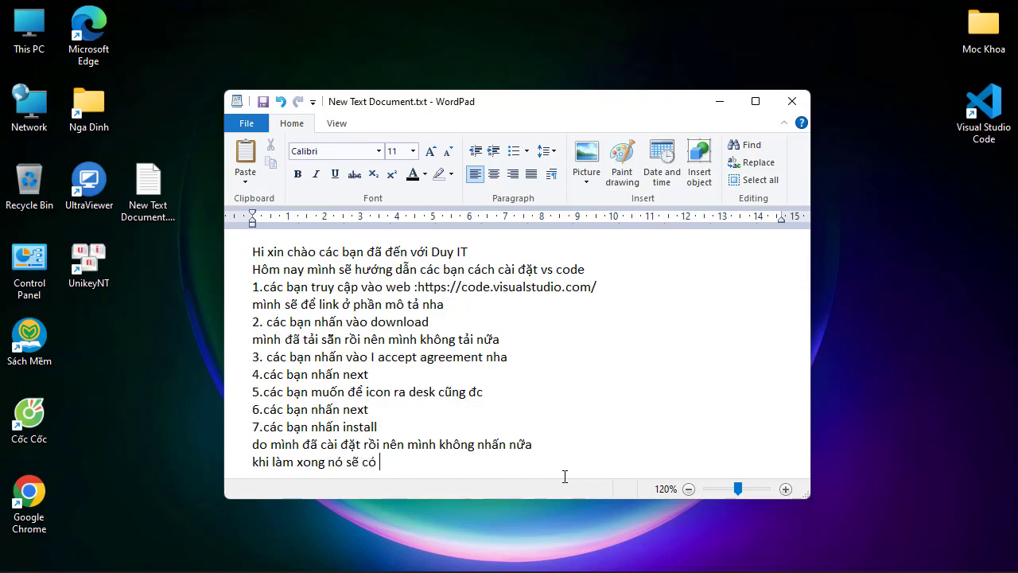
pyautogui.write('huw thees nayf')
pyautogui.press('Return')
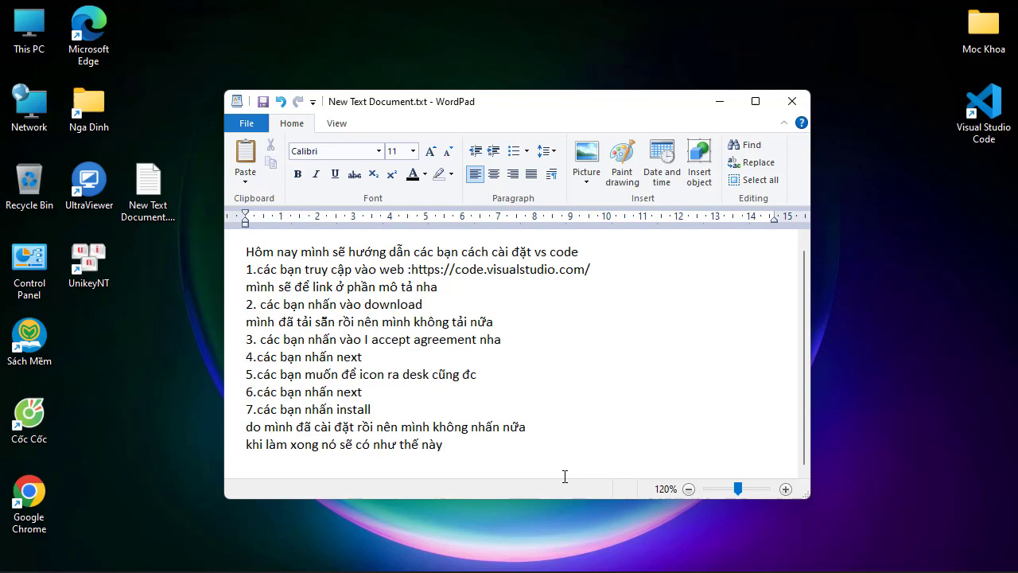
# Launch Visual Studio Code from the desktop and close the open .md file
pyautogui.click(988, 113)
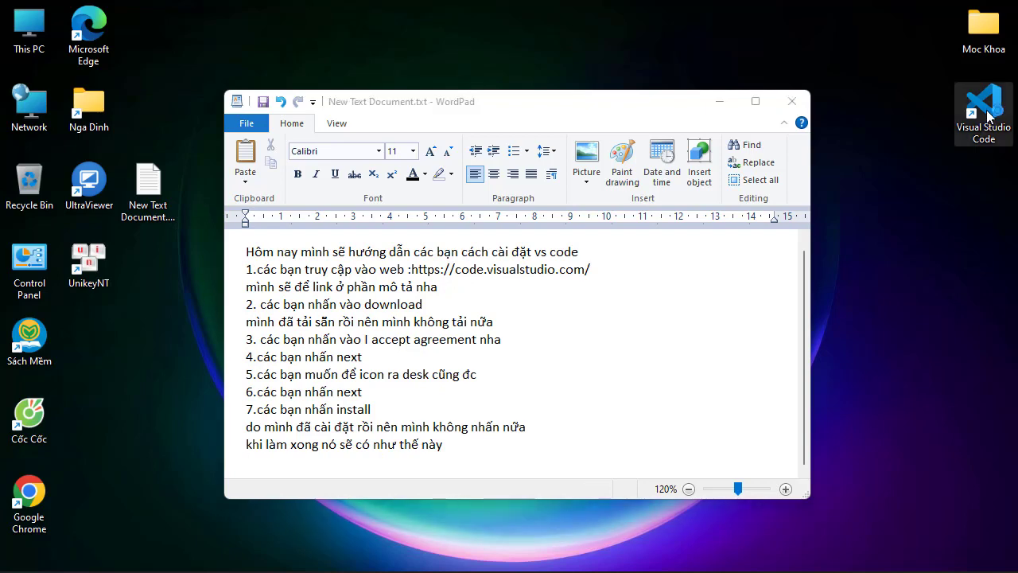
pyautogui.doubleClick(988, 115)
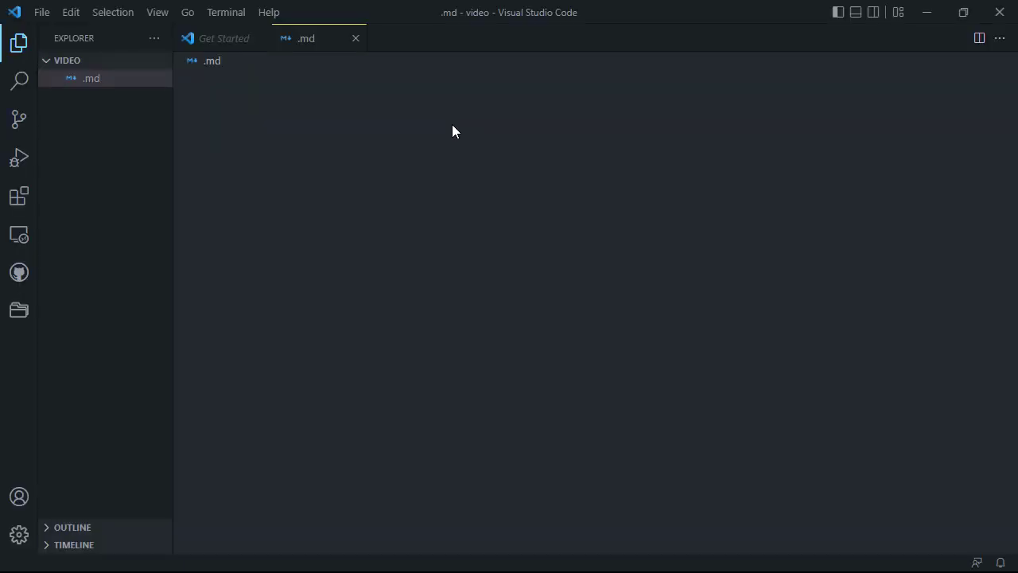
pyautogui.click(36, 13)
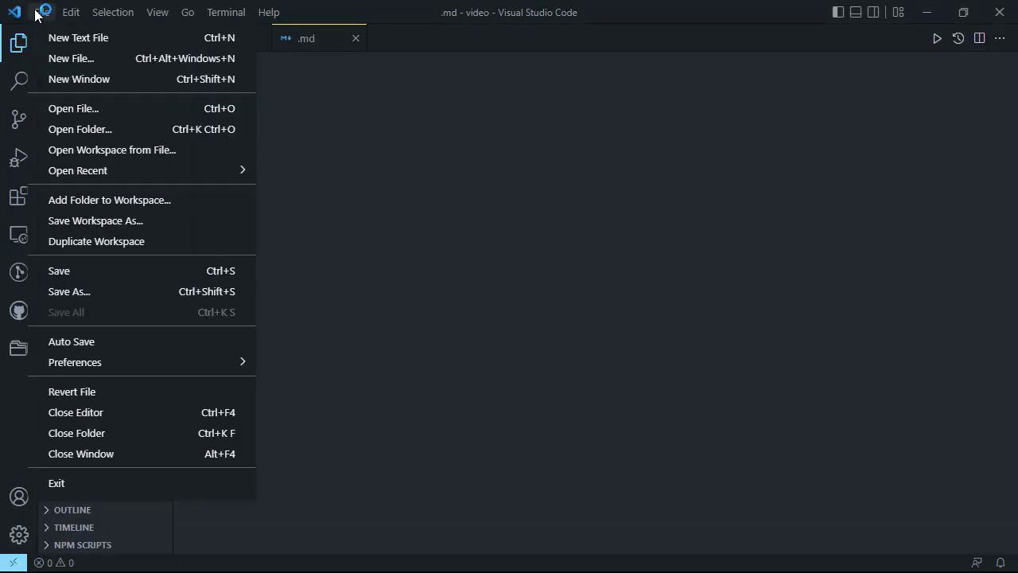
pyautogui.click(354, 41)
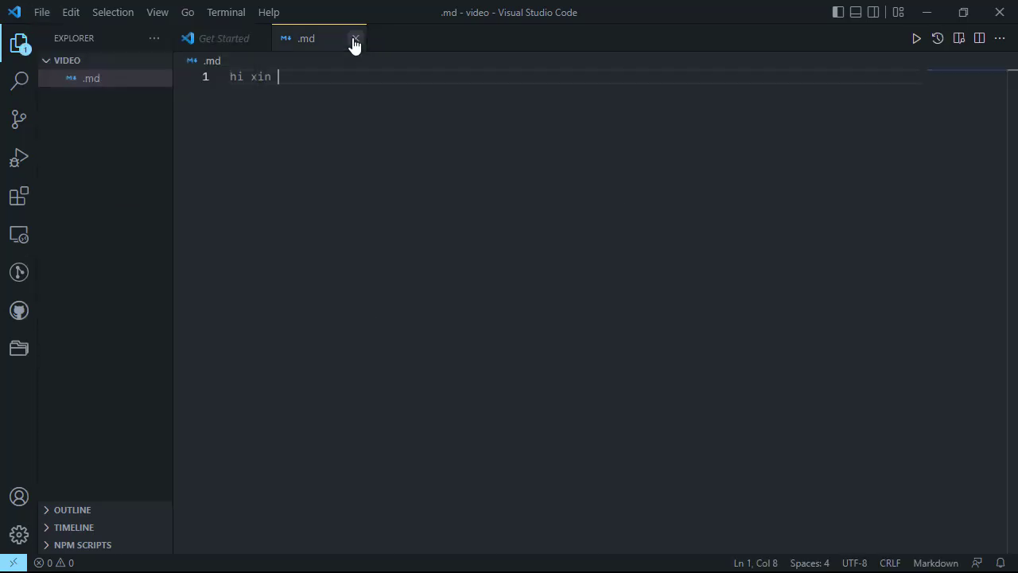
pyautogui.click(354, 44)
pyautogui.click(567, 315)
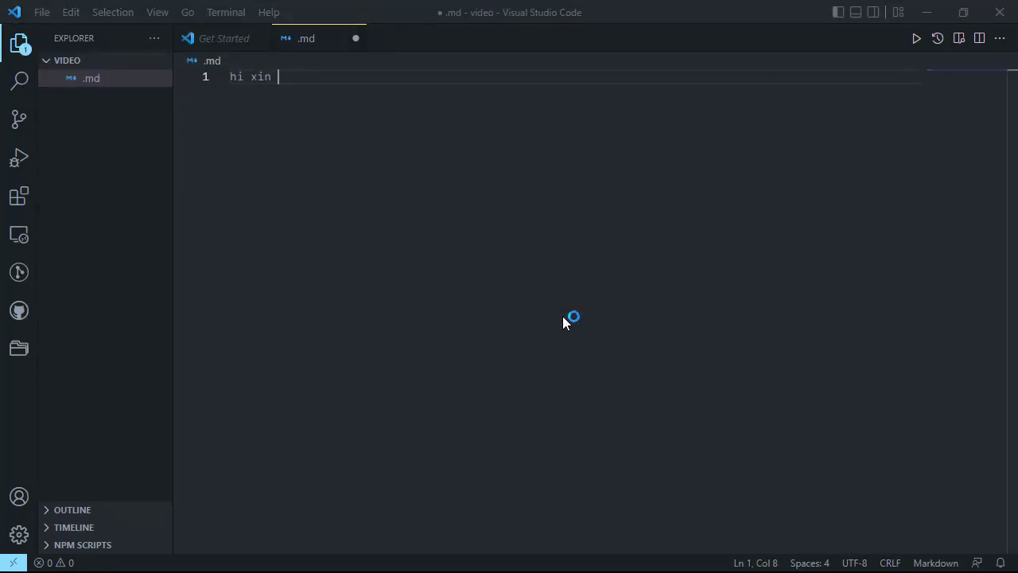
pyautogui.click(356, 39)
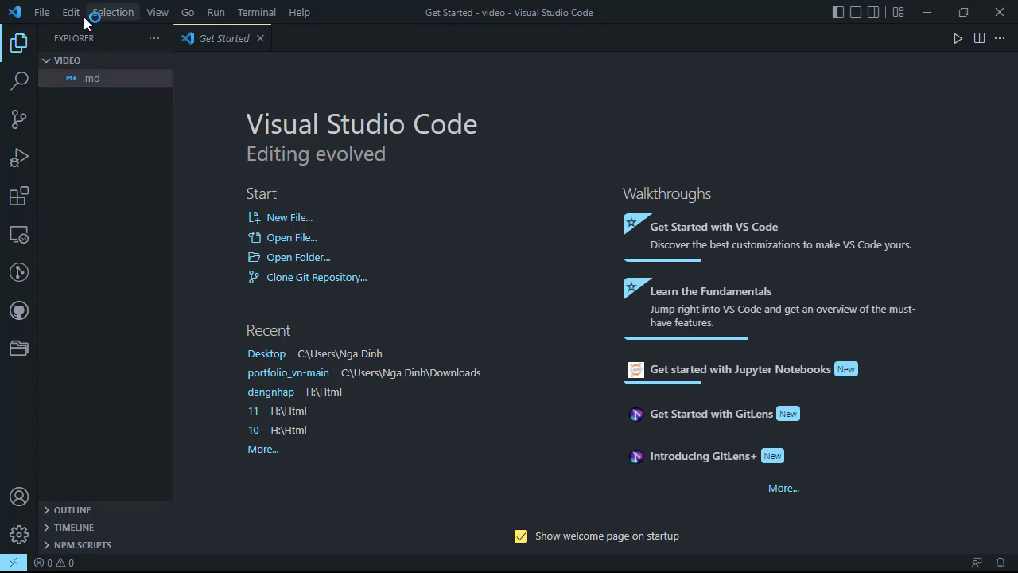
# Start opening a folder and create a new folder named "demo" on the Dev (H:) drive
pyautogui.click(37, 11)
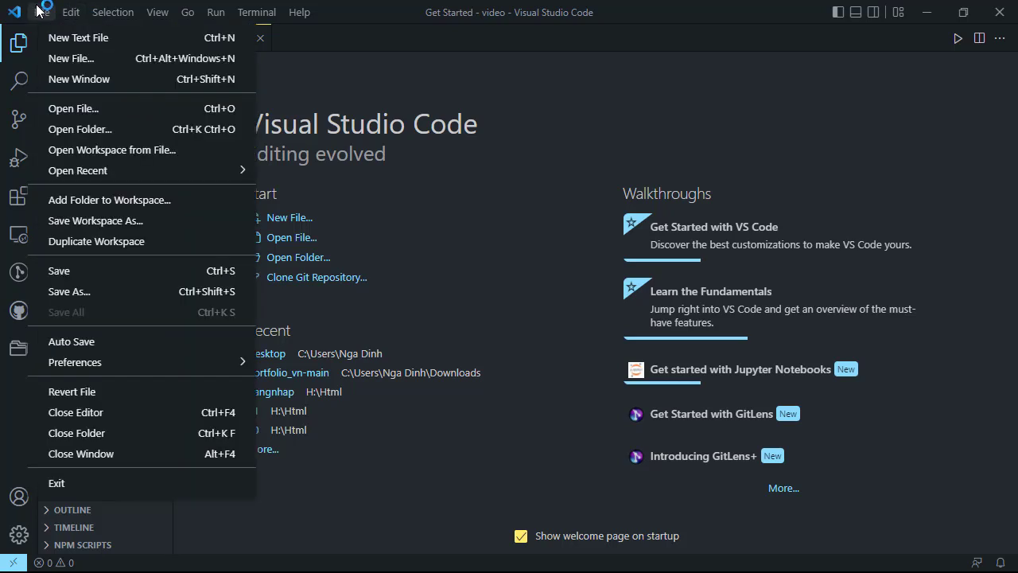
pyautogui.click(95, 139)
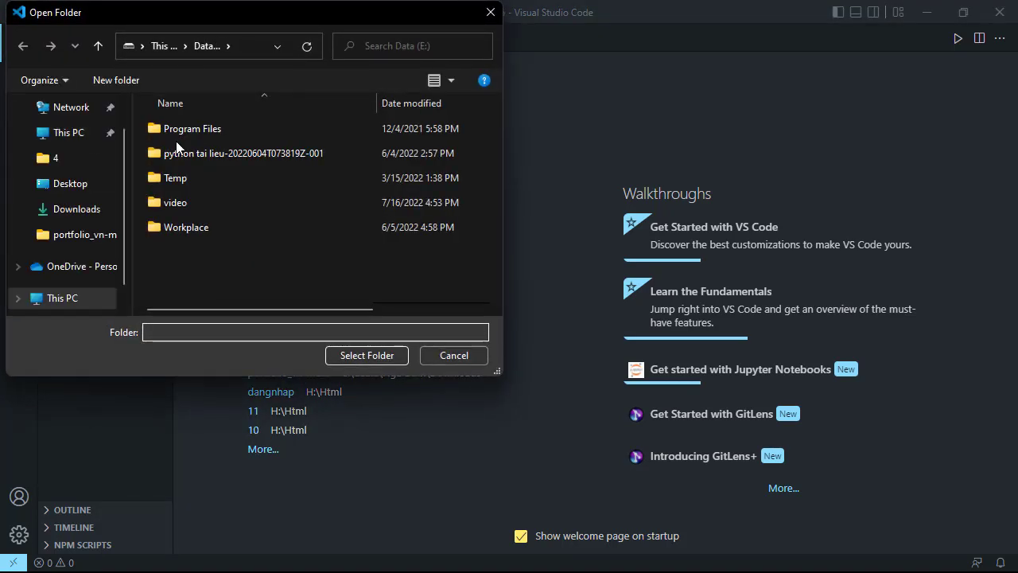
pyautogui.click(154, 46)
pyautogui.scroll(-3, 240, 285)
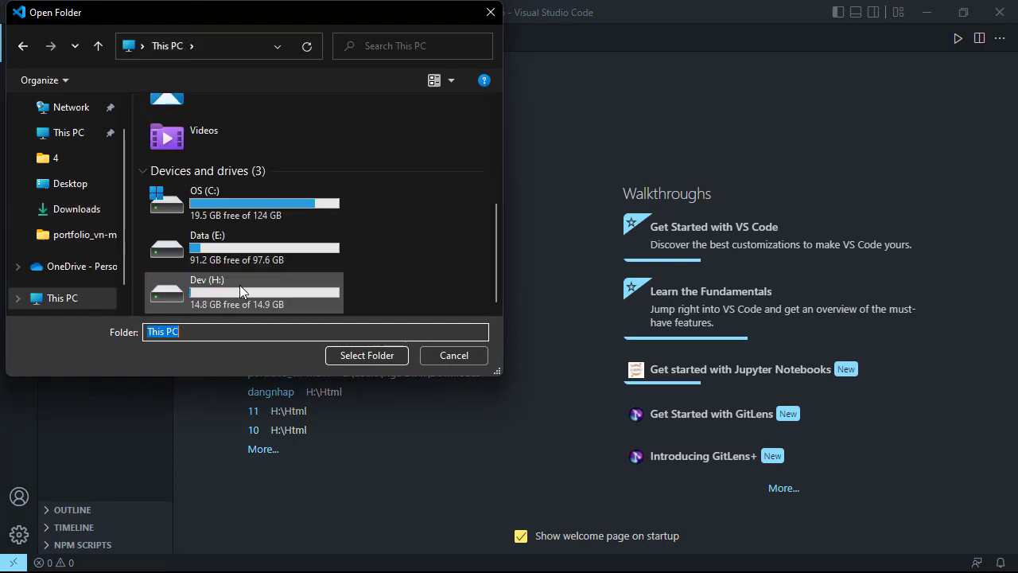
pyautogui.doubleClick(239, 292)
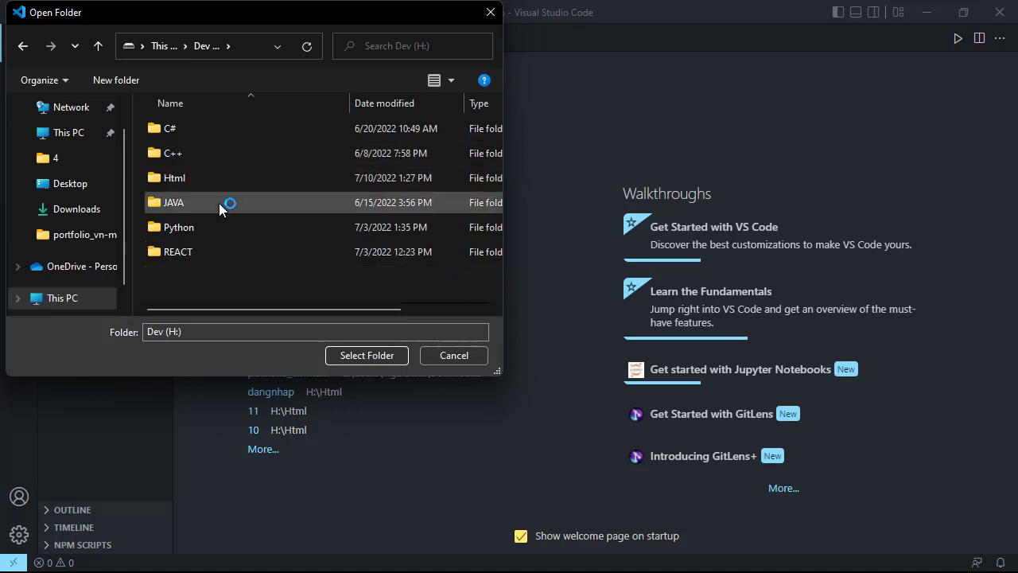
pyautogui.click(218, 231)
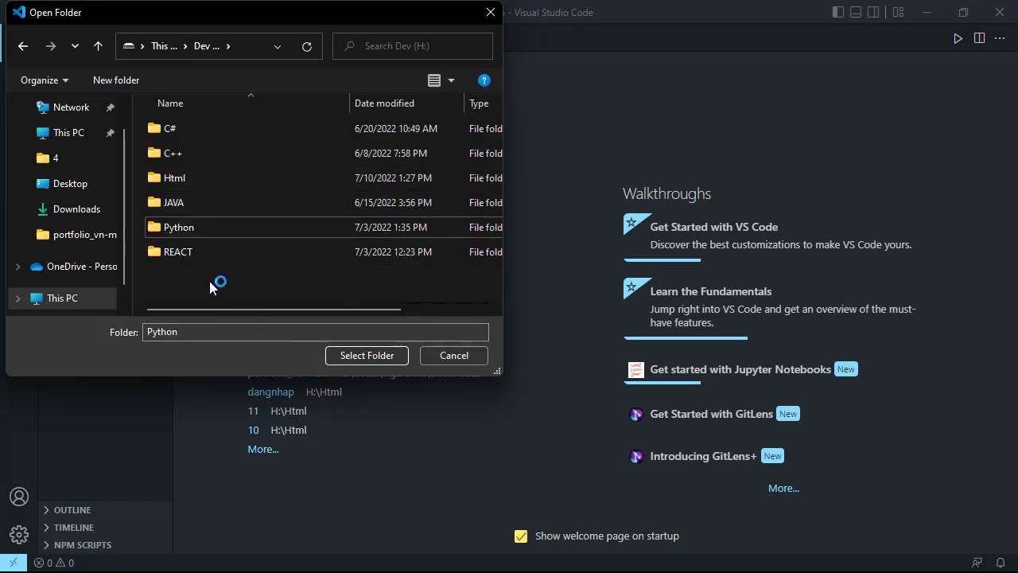
pyautogui.rightClick(197, 309)
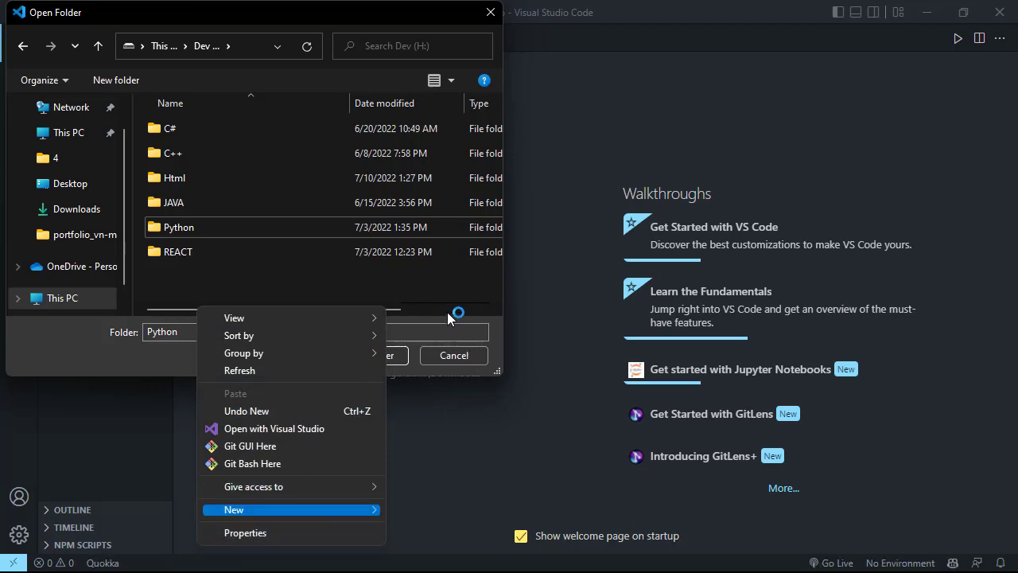
pyautogui.click(429, 209)
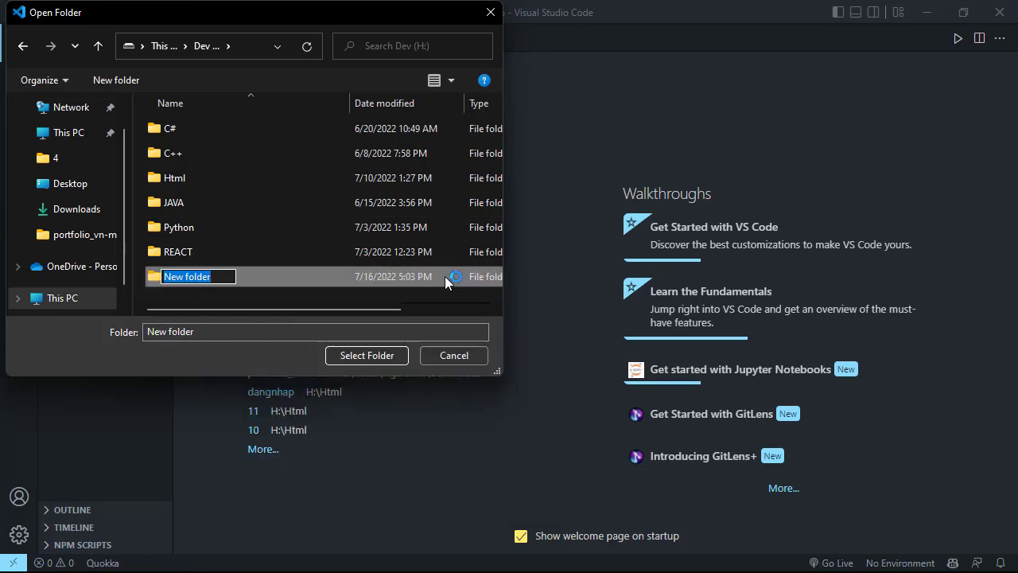
pyautogui.write('demo')
pyautogui.press('Return')
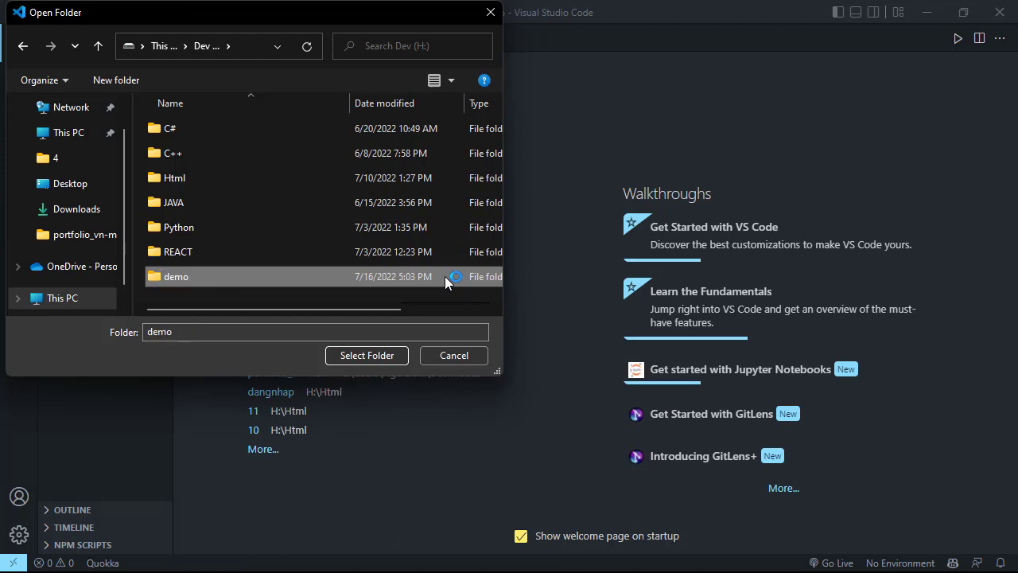
# Open the demo folder as the workspace and trust its authors, including all files in the parent folder 'h:\'
pyautogui.doubleClick(445, 277)
pyautogui.click(375, 359)
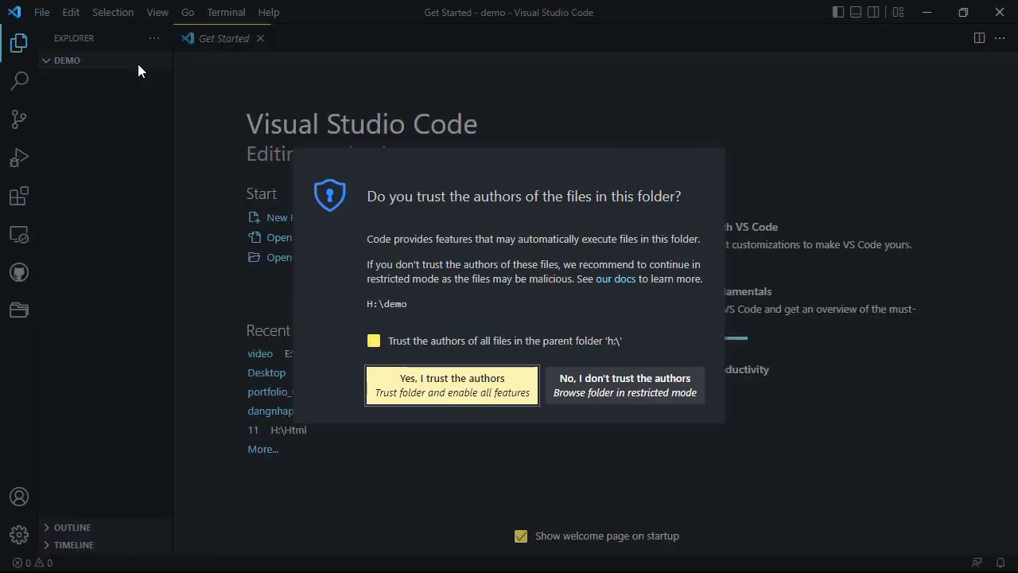
pyautogui.click(374, 342)
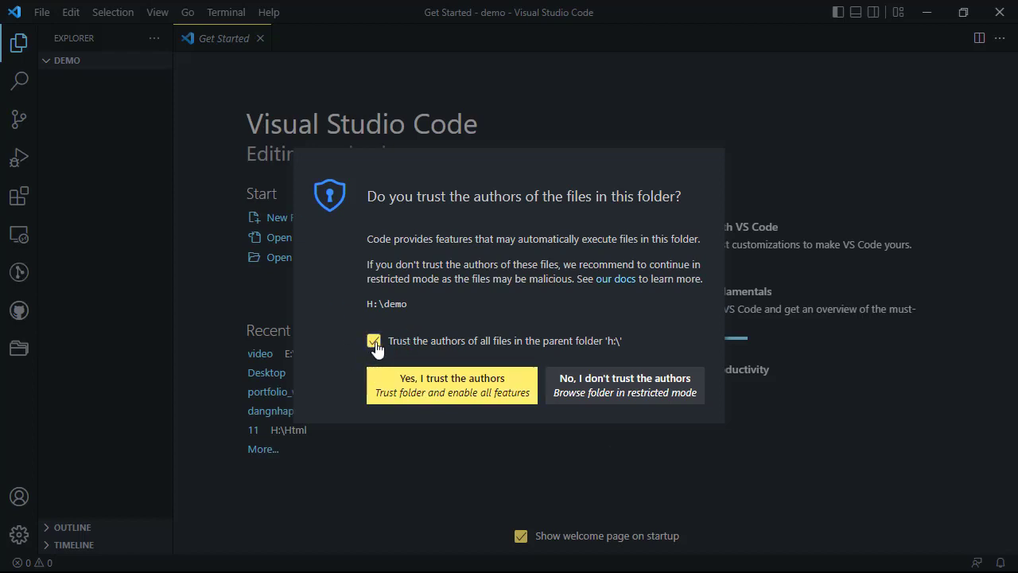
pyautogui.click(432, 389)
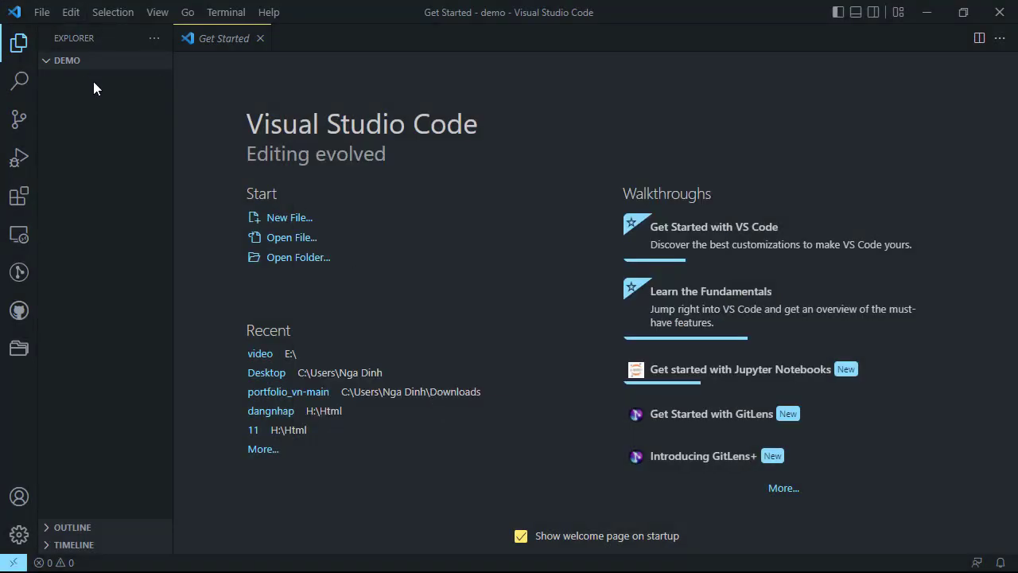
# Create a new file named index.html in the demo folder
pyautogui.moveTo(111, 66)
pyautogui.click(105, 60)
pyautogui.write('i')
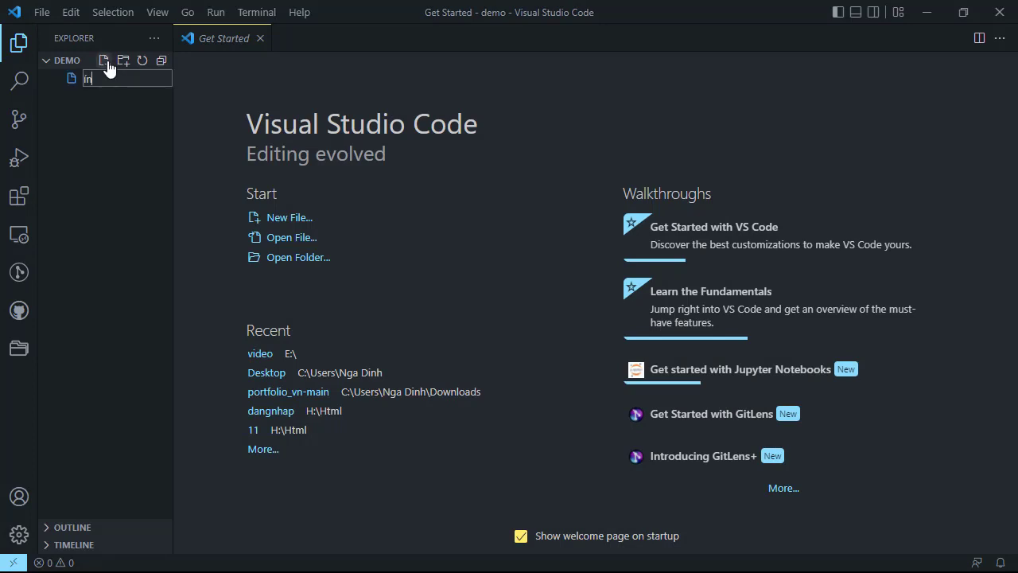
pyautogui.write('nde')
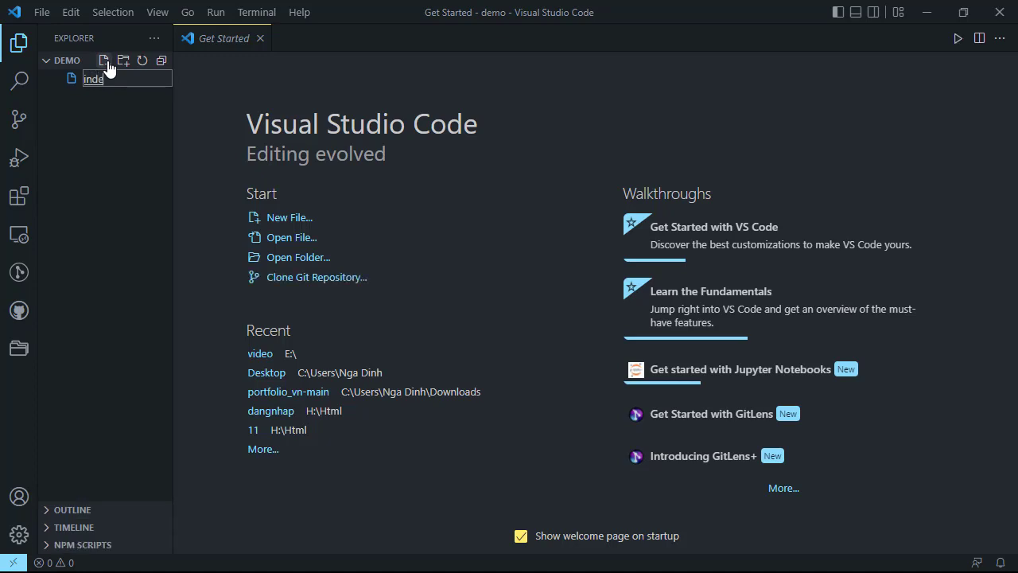
pyautogui.write('x.html')
pyautogui.press('Return')
# Create a new file named main.css in the demo folder
pyautogui.click(109, 64)
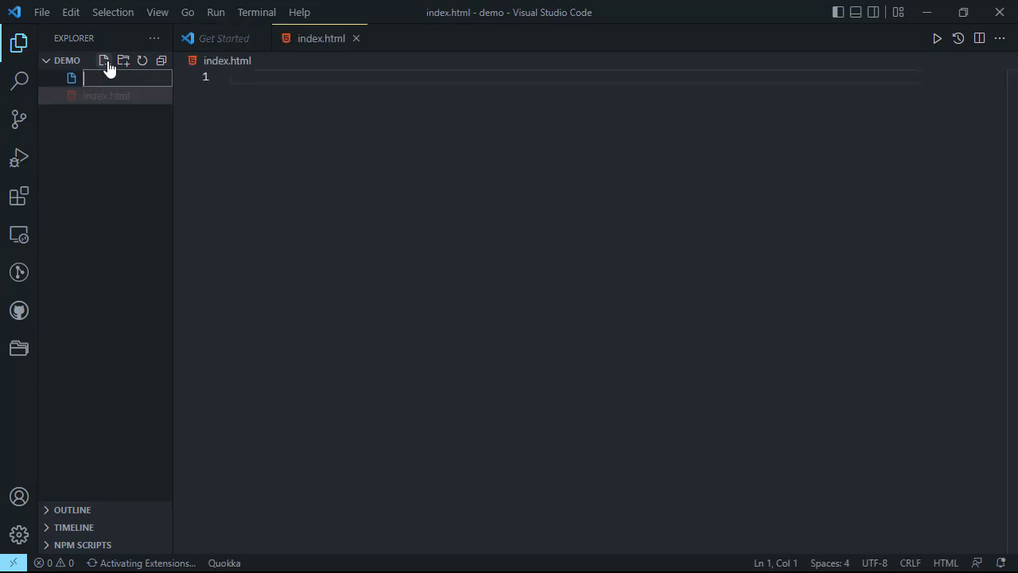
pyautogui.write('main.css')
pyautogui.press('Return')
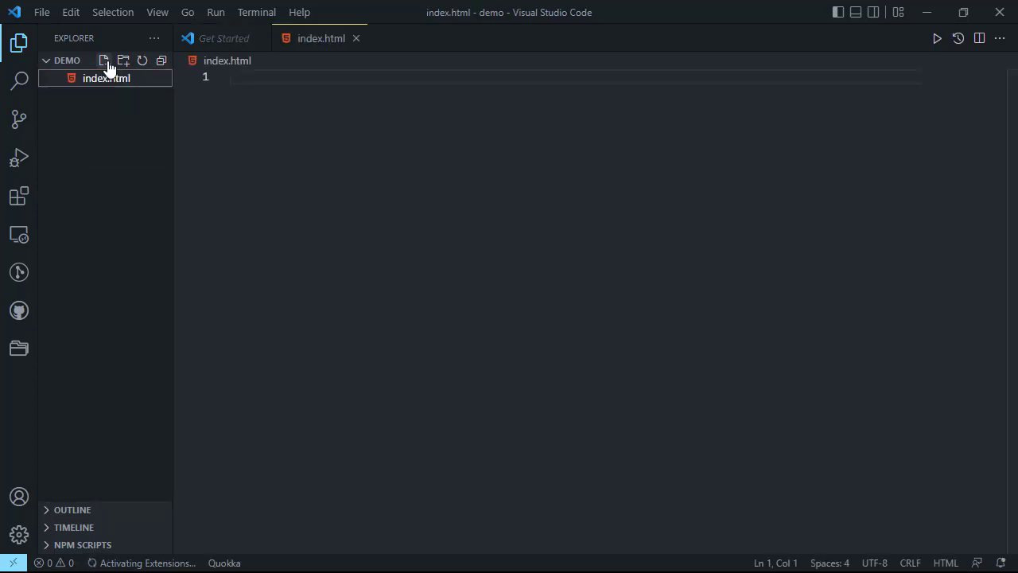
# Create a new file named main.js in the demo folder and close the Get Started page
pyautogui.click(104, 61)
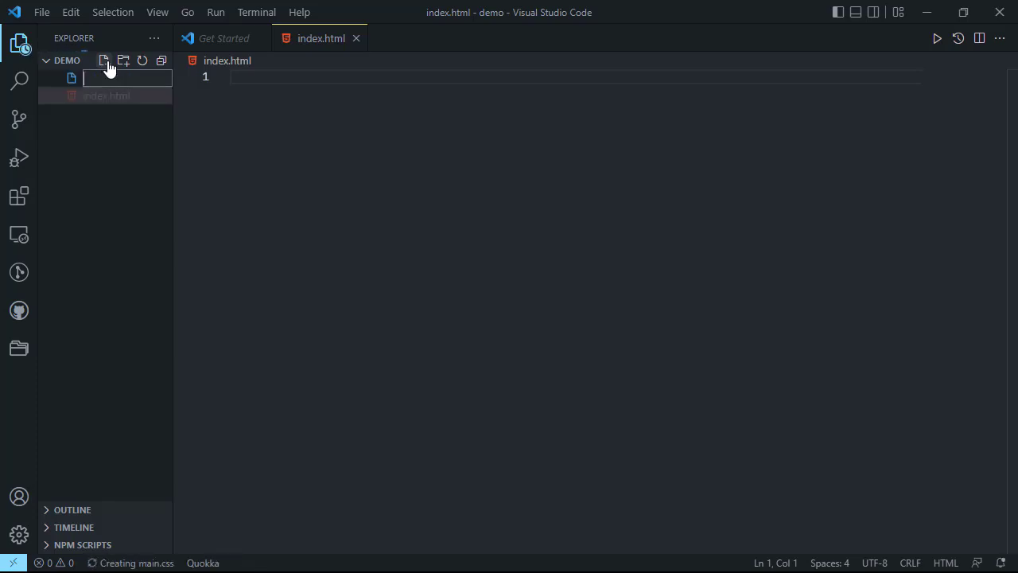
pyautogui.write('main')
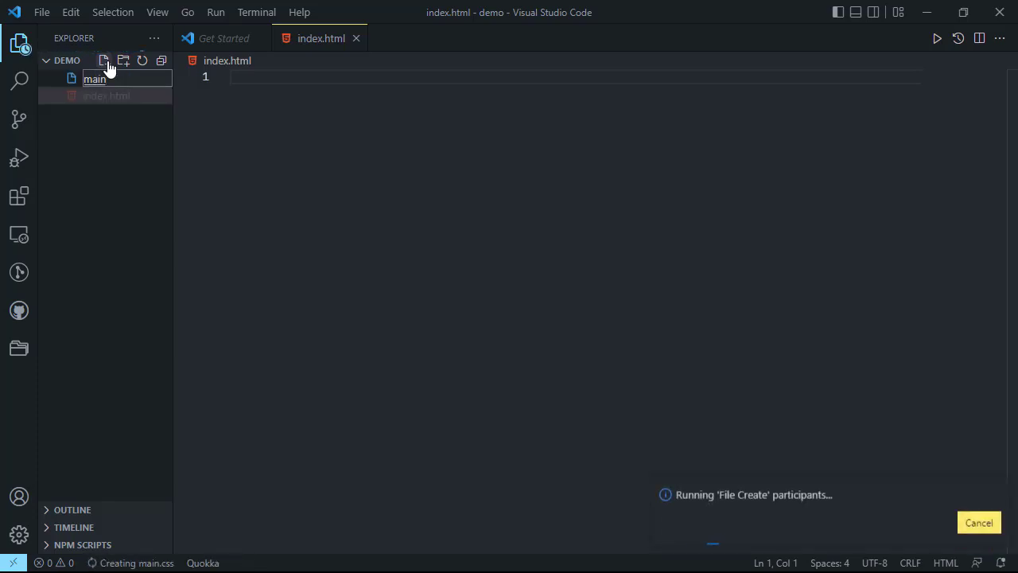
pyautogui.write('.js')
pyautogui.press('Return')
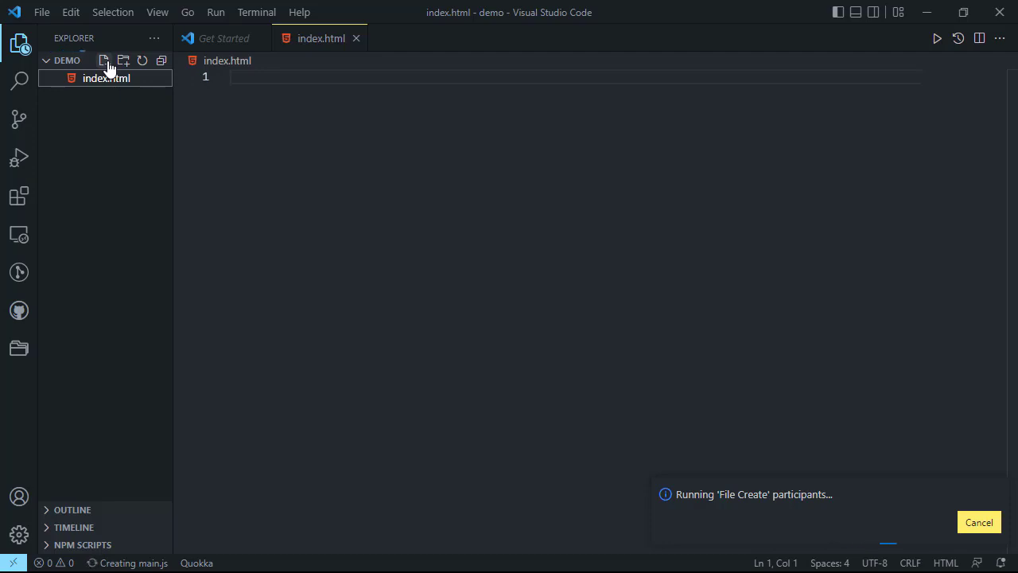
pyautogui.click(260, 43)
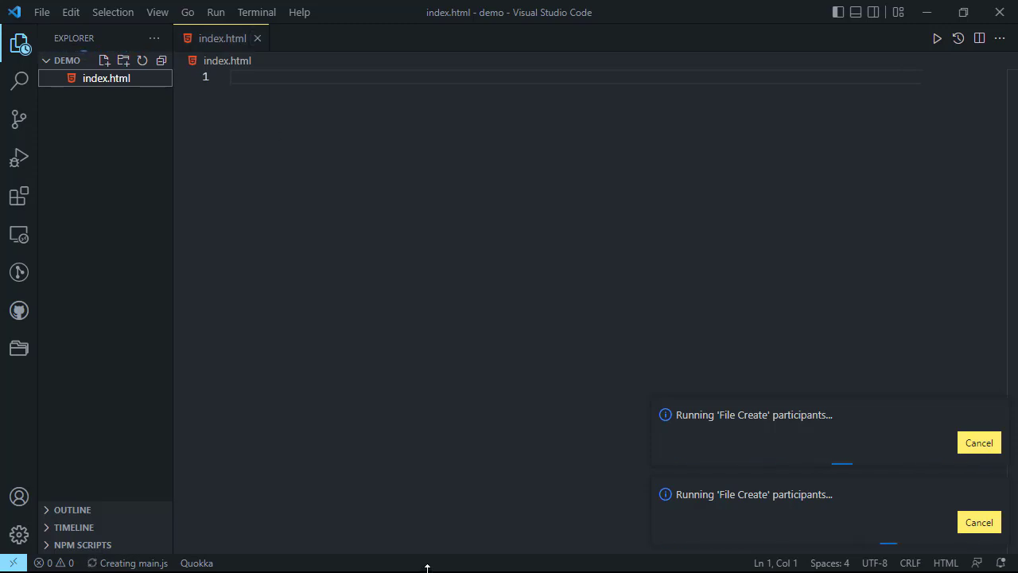
# Switch back to the WordPad note and add the line "các bạn nhớ đăng kí và like mình nha"
pyautogui.click(929, 12)
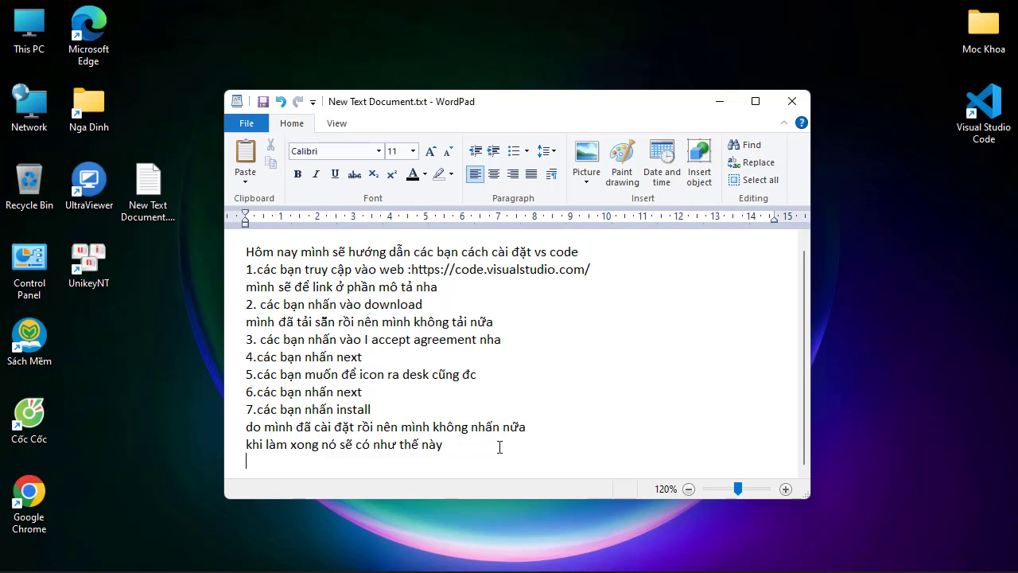
pyautogui.moveTo(580, 572)
pyautogui.write('các banh')
pyautogui.press('BackSpace')
pyautogui.write('j nho đăng ')
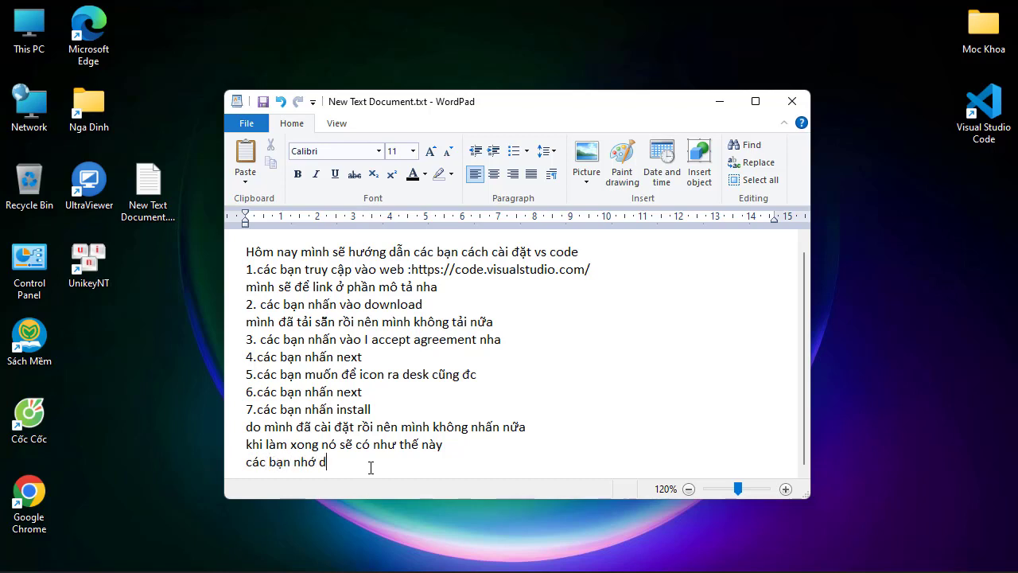
pyautogui.write('kí ')
pyautogui.write('va')
pyautogui.write(' li')
pyautogui.write('nk')
pyautogui.press('BackSpace')
pyautogui.press('BackSpace')
pyautogui.write('ke mình nha')
pyautogui.press('Return')
pyautogui.press('Return')
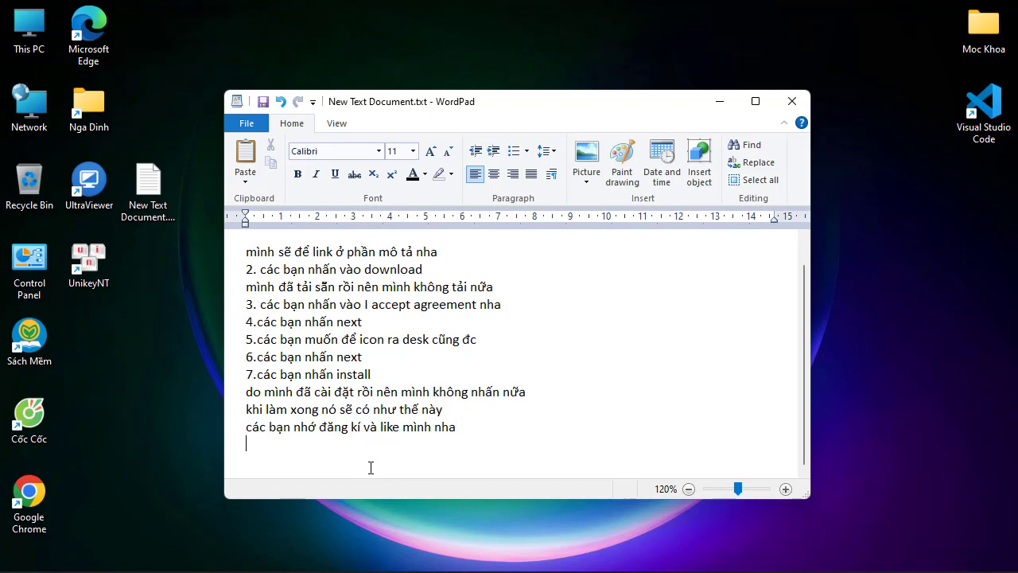
# Add the farewell line "bye các bạn" at the end of the note
pyautogui.write('bye các bạn')
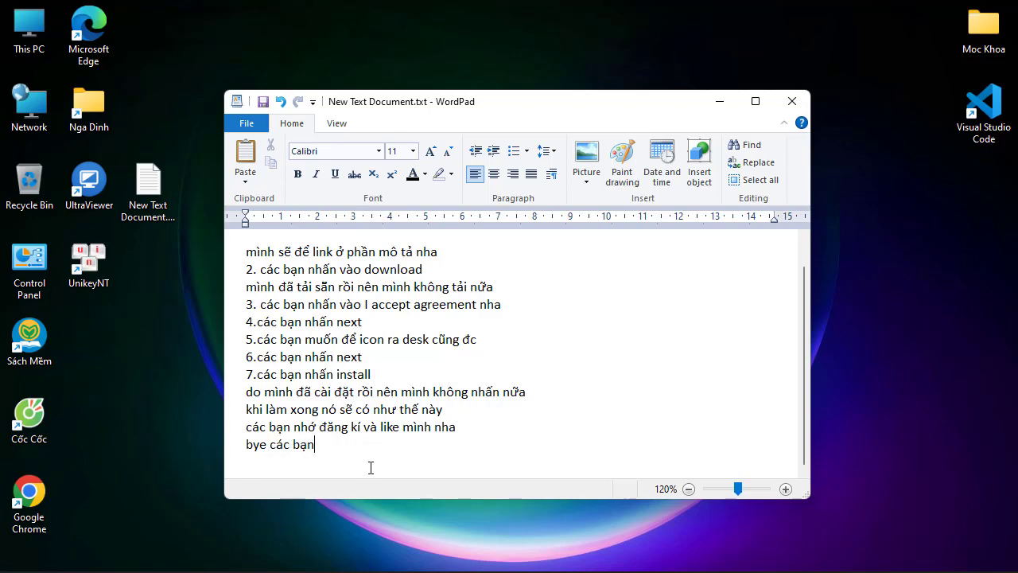